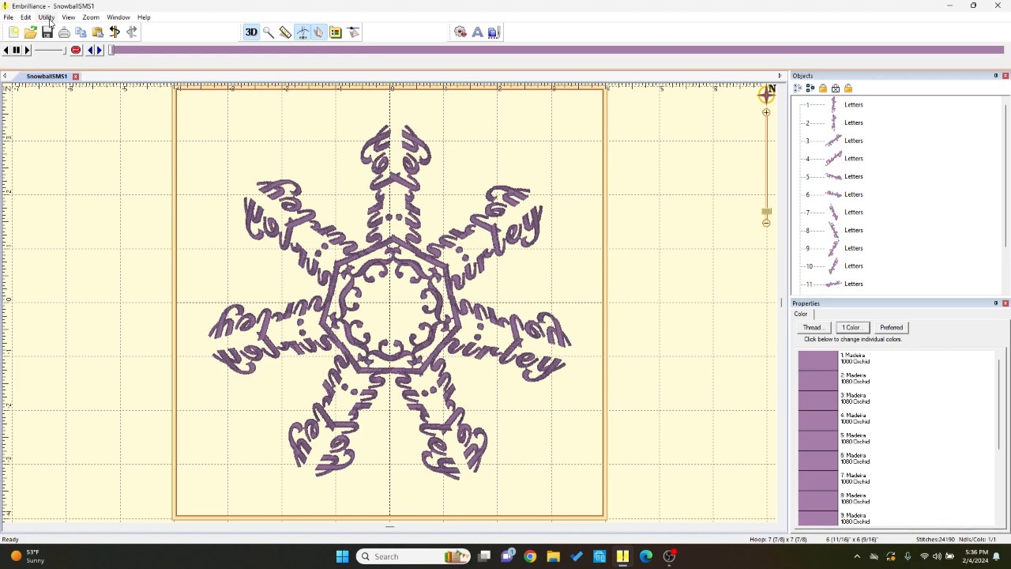
click(47, 18)
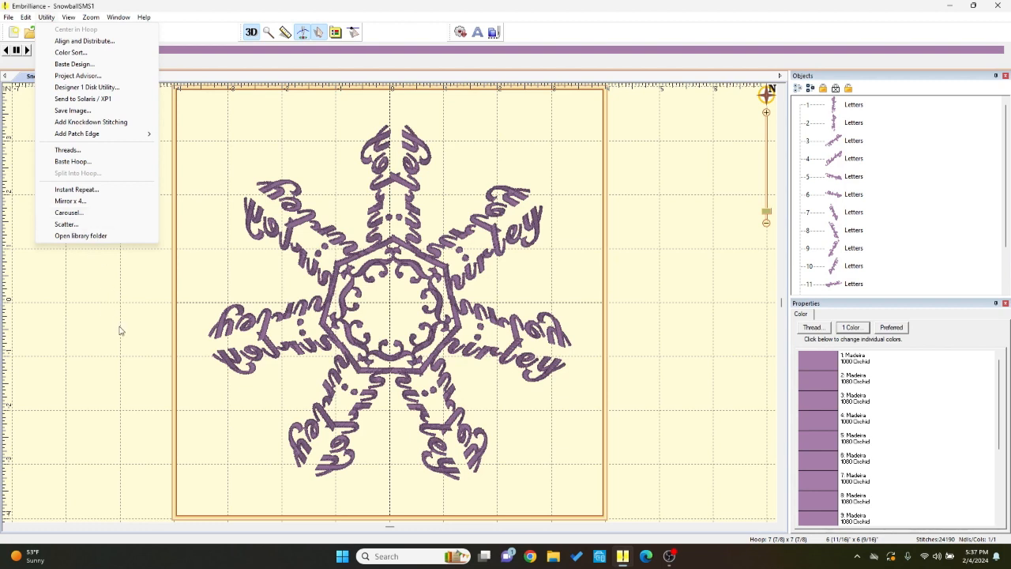
click(716, 161)
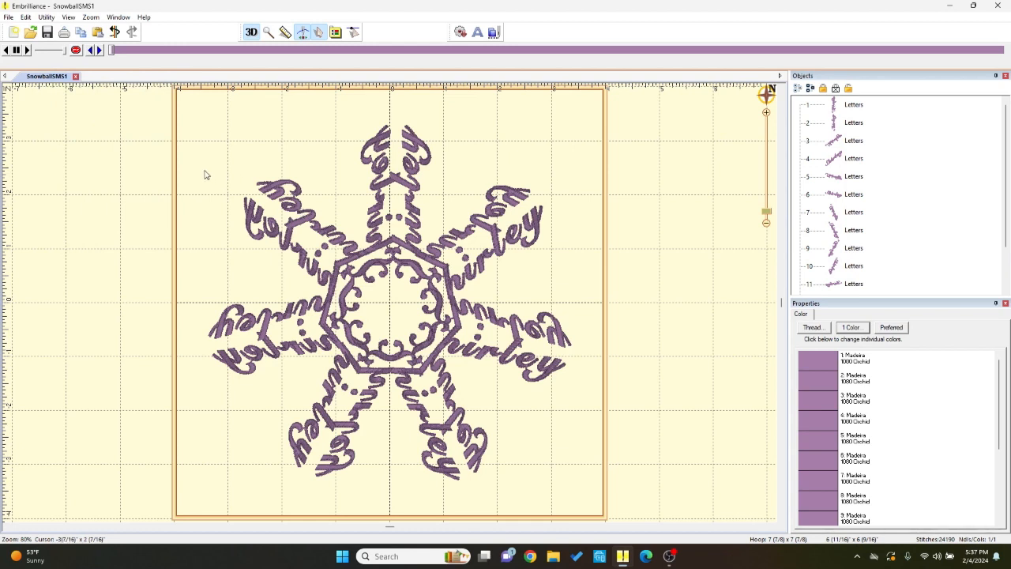
- Start a new blank design page and check the PES hoop sizes in the program preferences without changing them
click(13, 35)
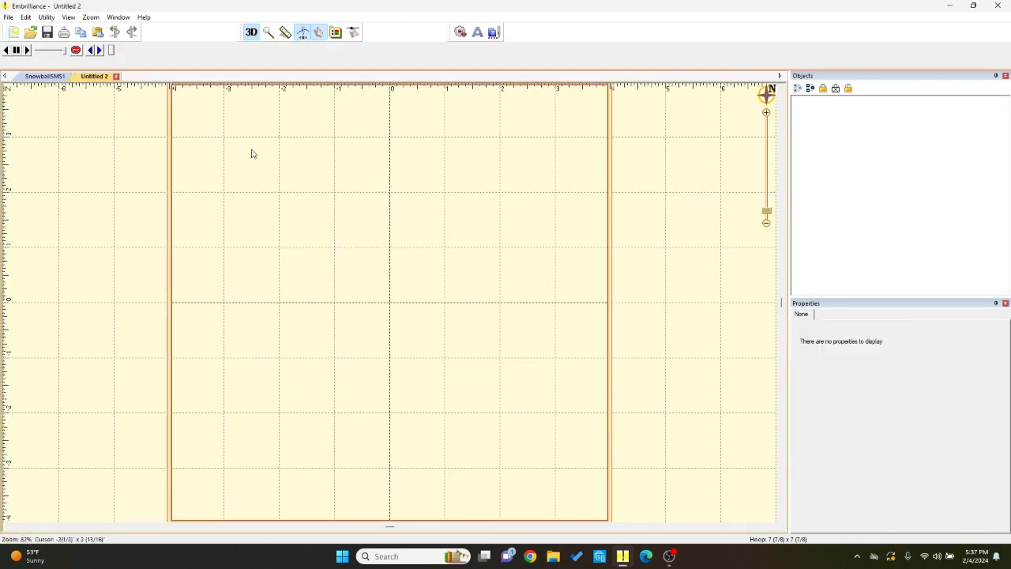
scroll(417, 217, down, 2)
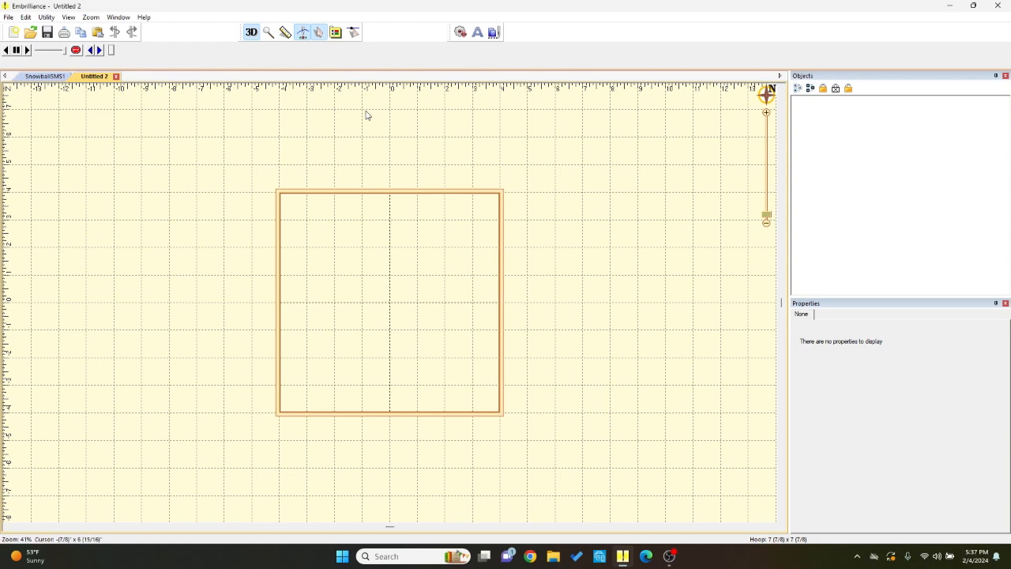
click(334, 34)
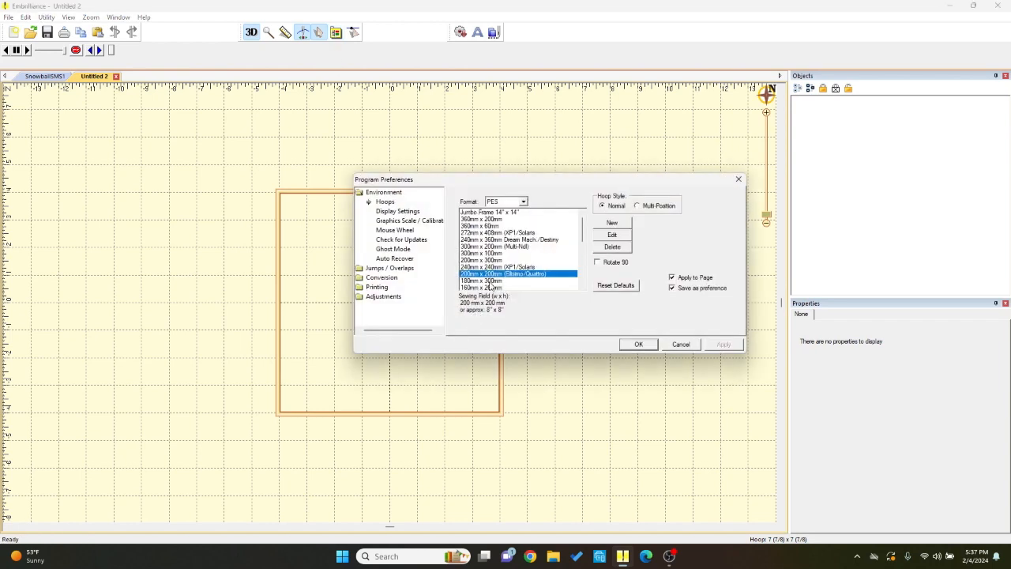
click(676, 345)
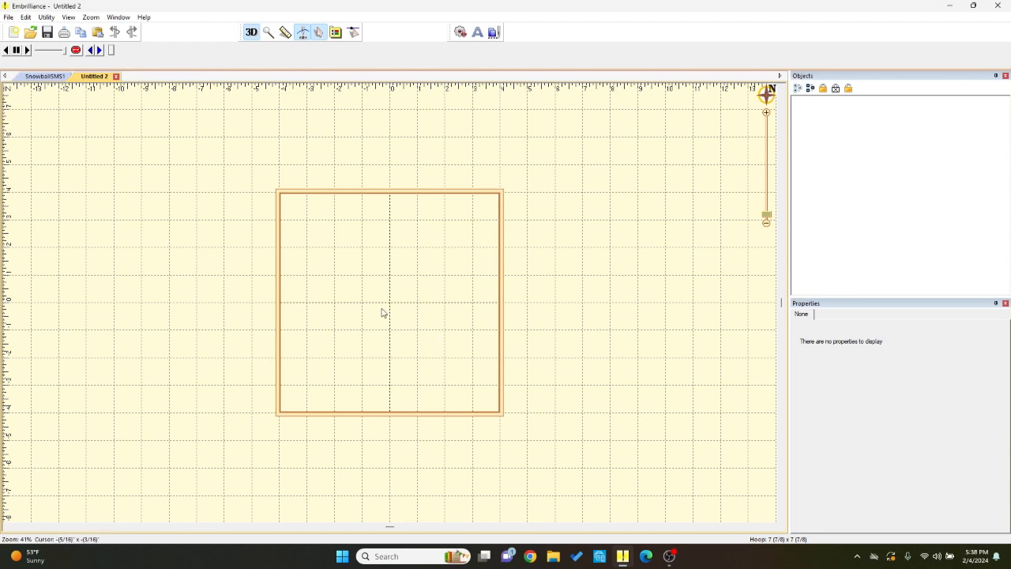
scroll(379, 293, up, 2)
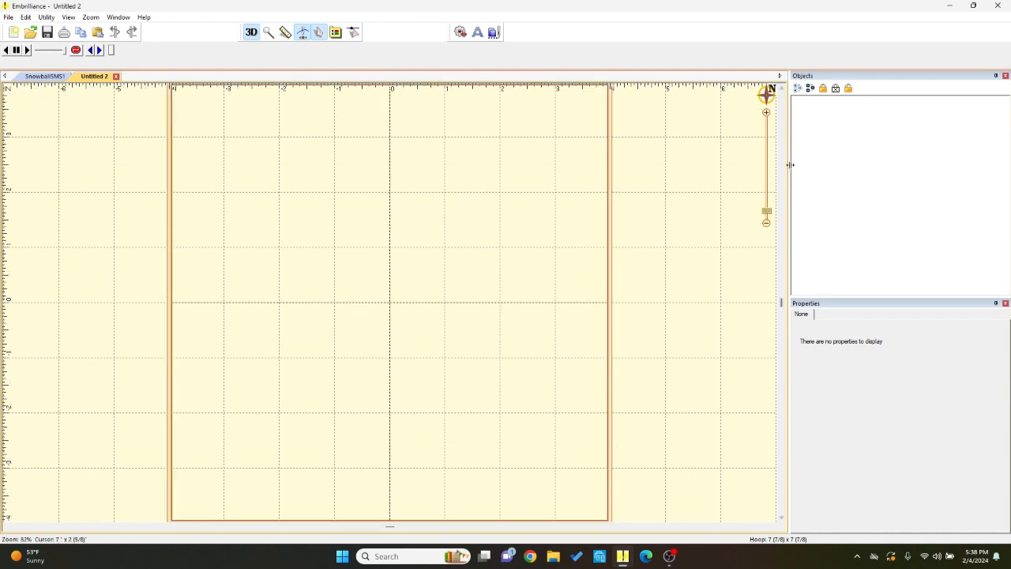
mouse_move(767, 216)
mouse_down()
mouse_move(765, 155)
mouse_move(764, 221)
mouse_up()
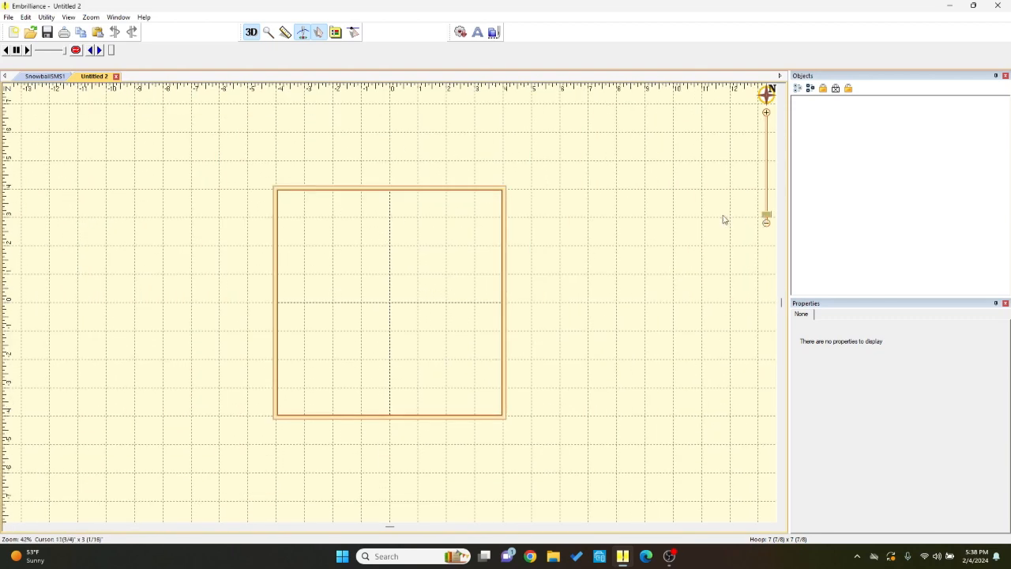
scroll(481, 276, up, 3)
scroll(480, 275, down, 4)
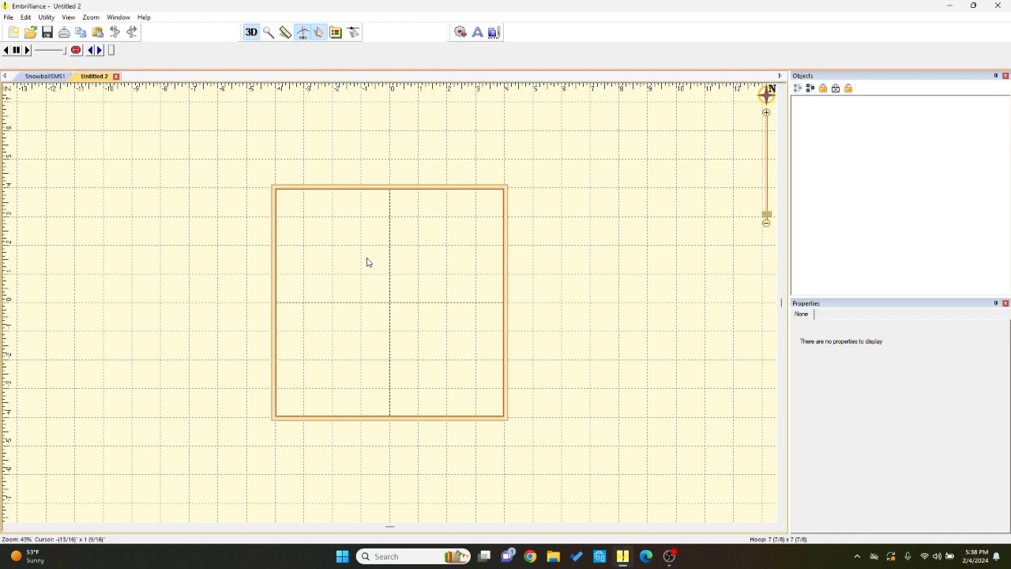
scroll(379, 257, up, 2)
scroll(379, 257, down, 2)
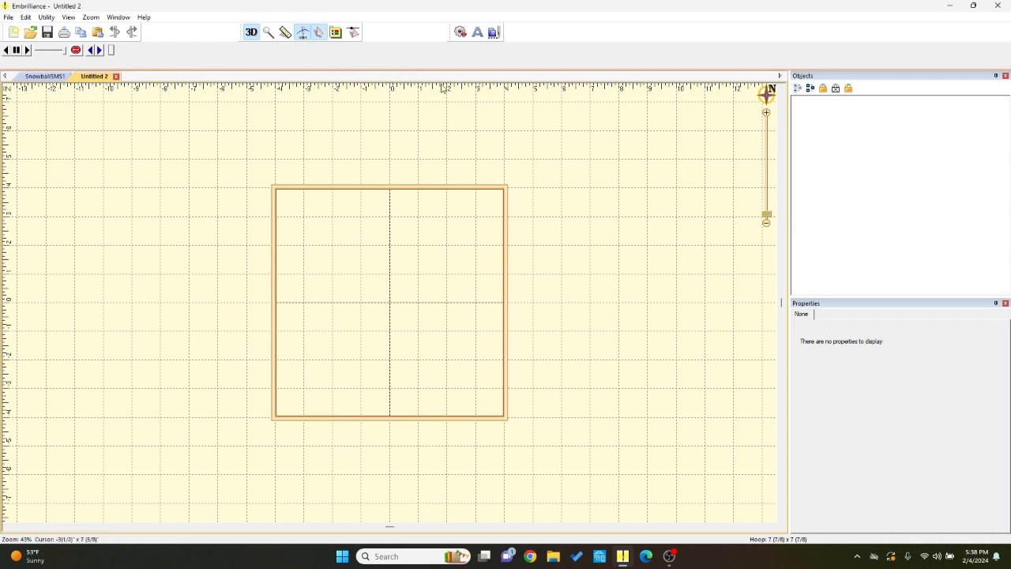
- Add a lettering object at the hoop's centre and replace its default text with the first name
click(479, 35)
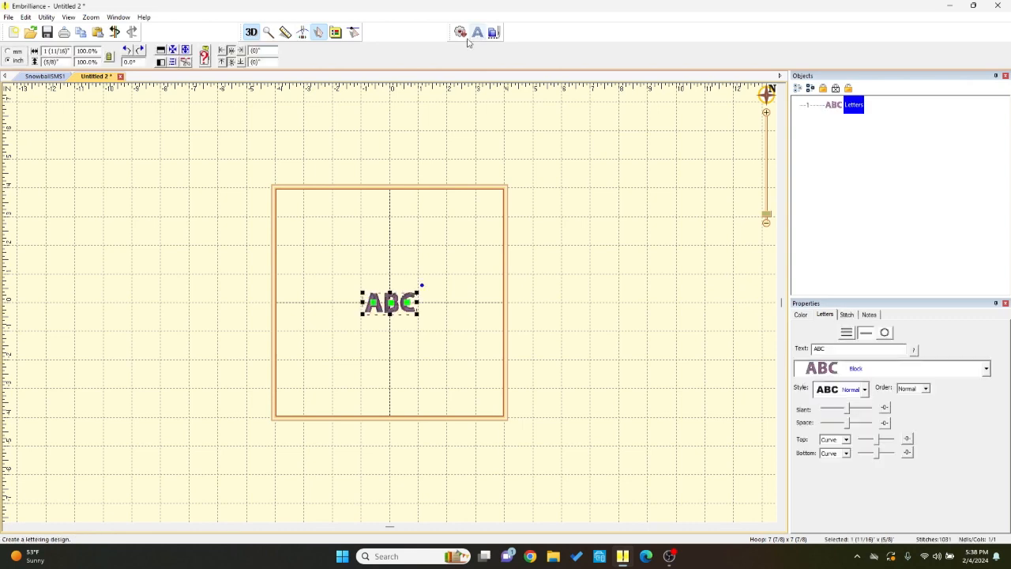
click(360, 349)
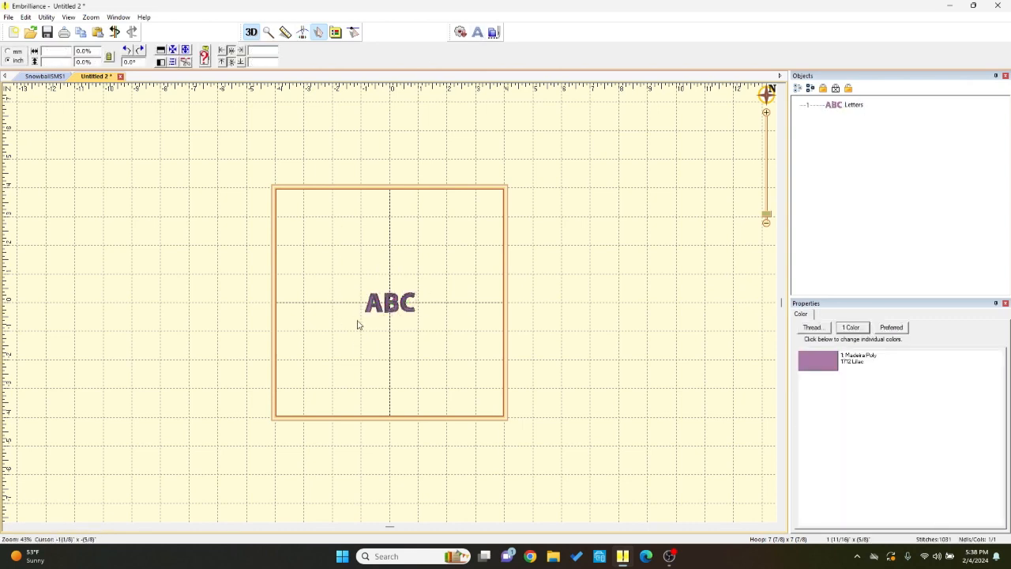
click(383, 310)
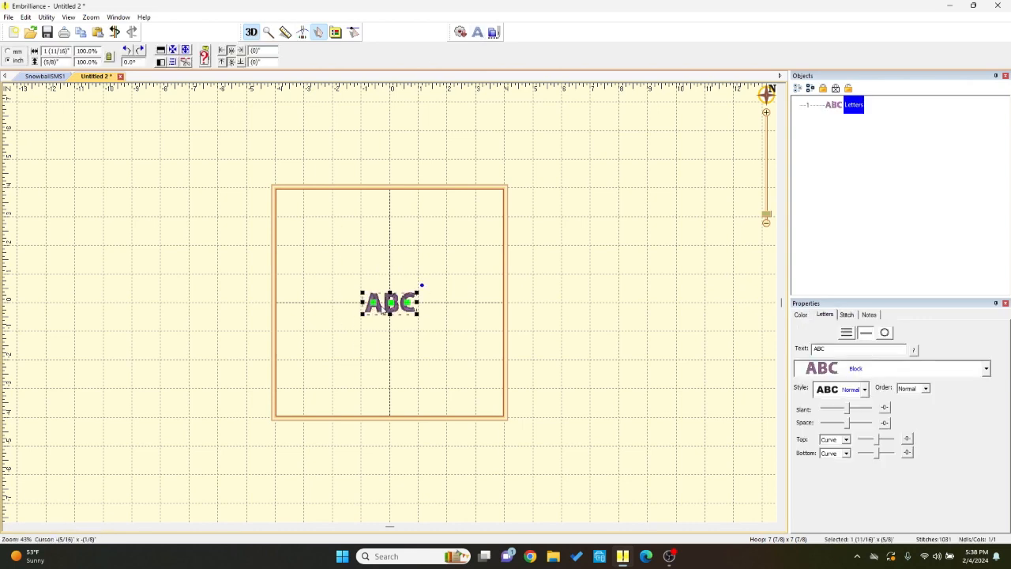
double_click(827, 347)
key(BackSpace)
key(Return)
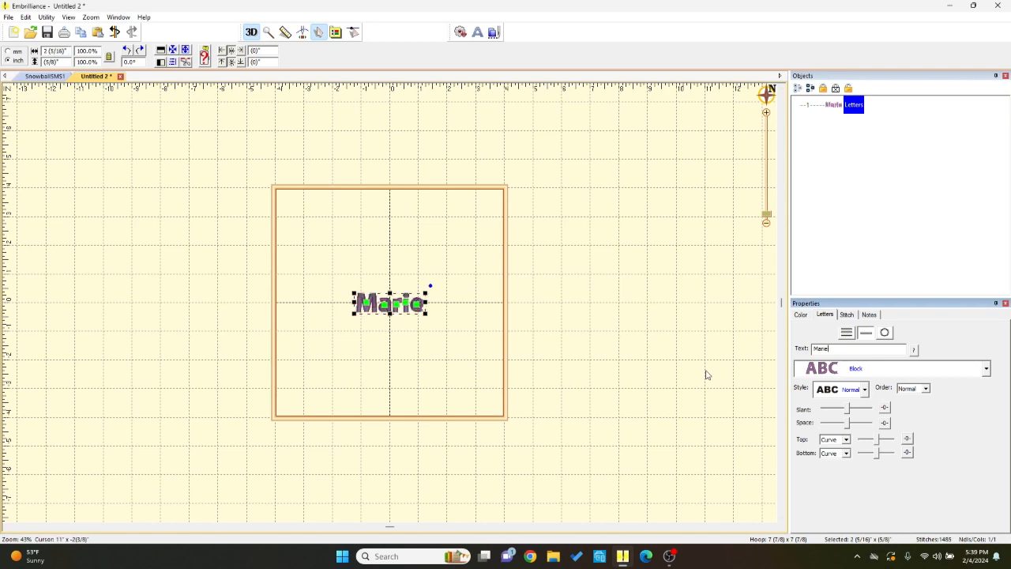
click(381, 342)
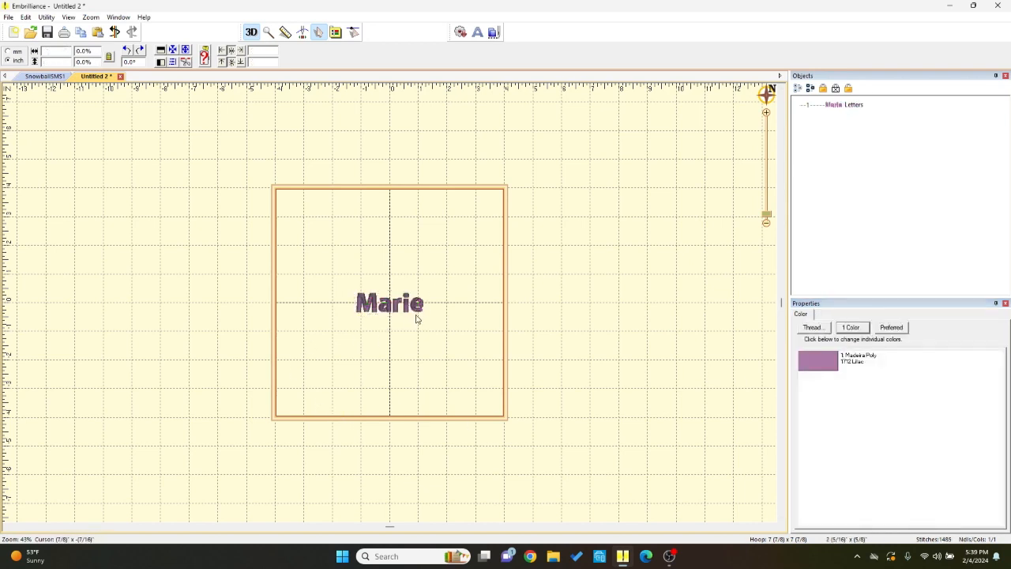
- Set the name lettering's font to Bold Cursive
click(399, 310)
scroll(398, 345, up, 2)
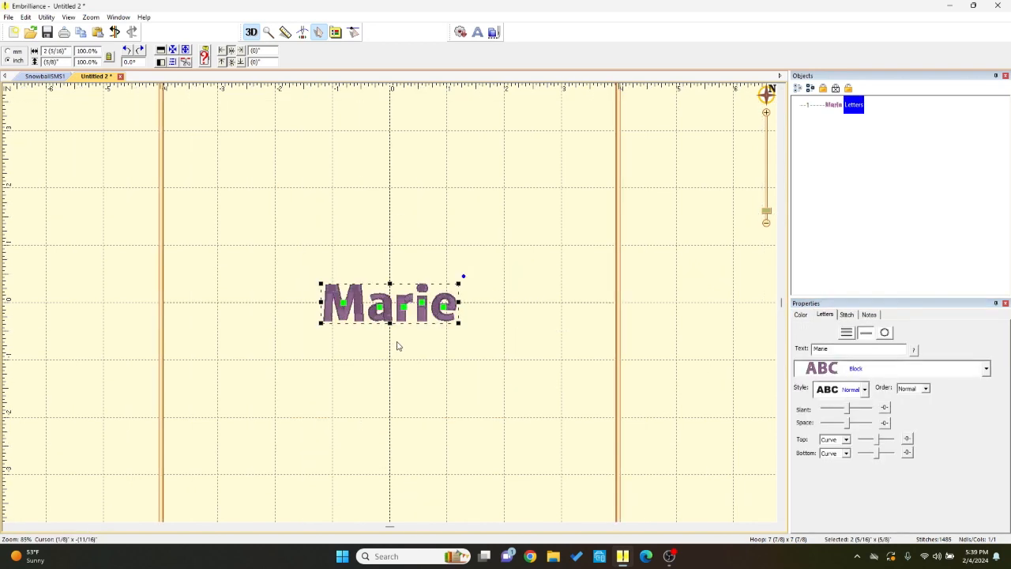
scroll(398, 345, down, 1)
click(986, 369)
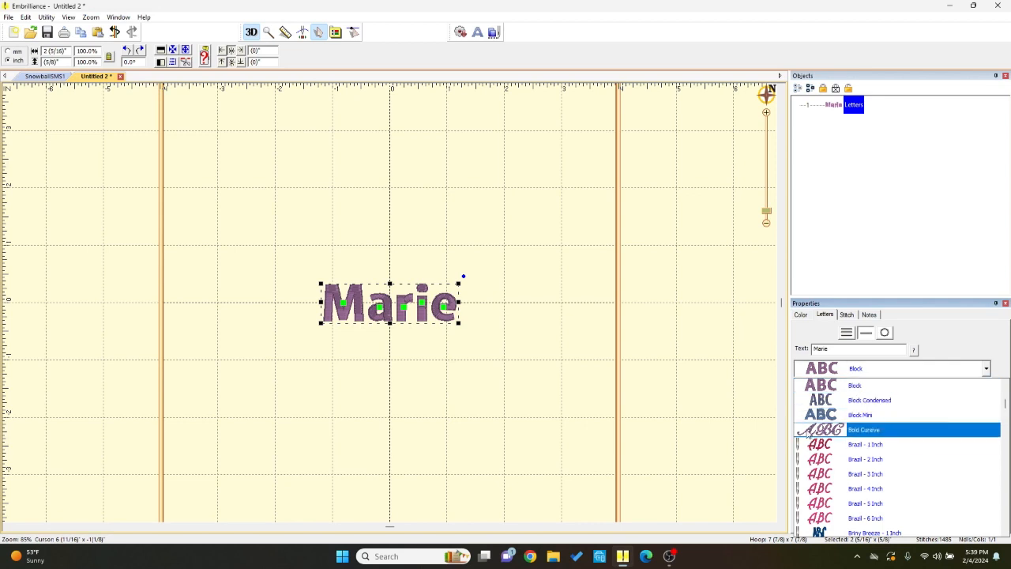
click(819, 430)
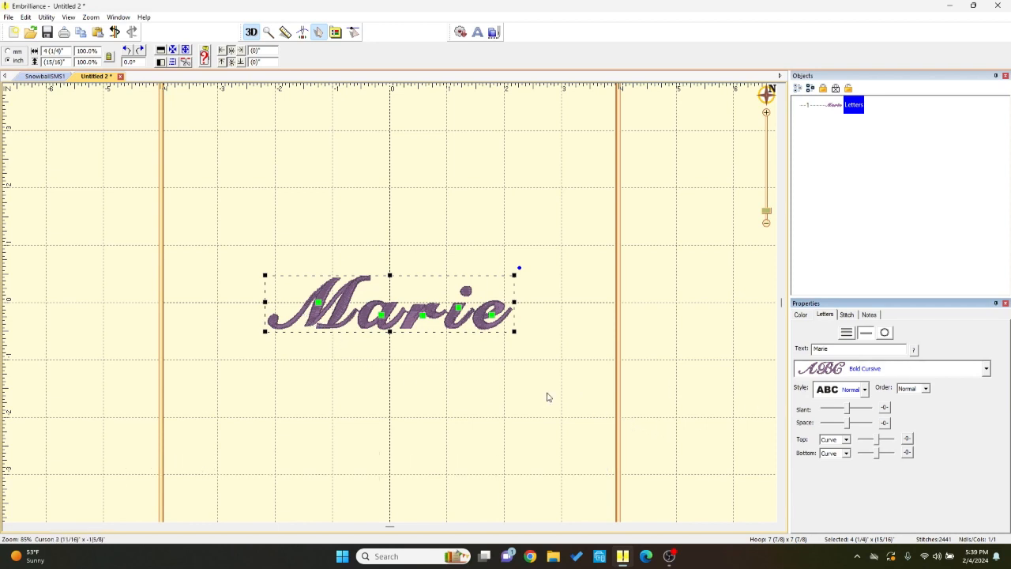
- Shrink the name lettering proportionally to about 60% and rotate it about 91° clockwise so it reads downward
drag(514, 275, 401, 320)
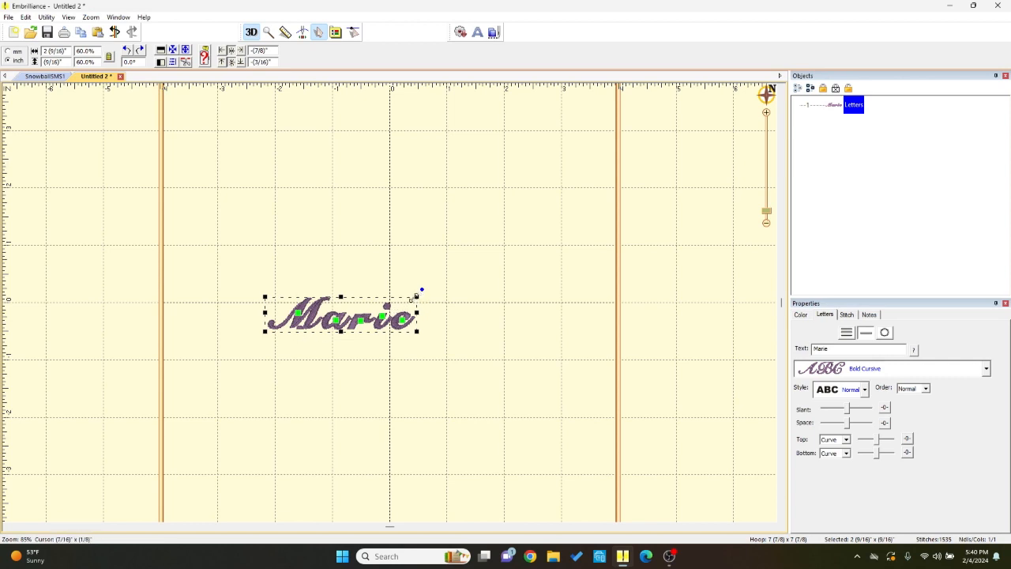
click(299, 347)
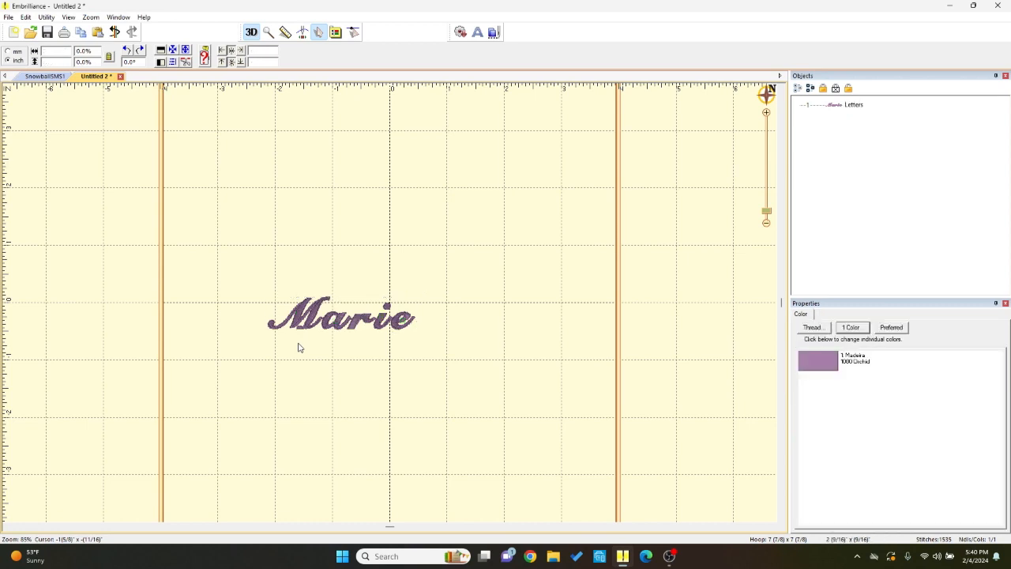
click(332, 324)
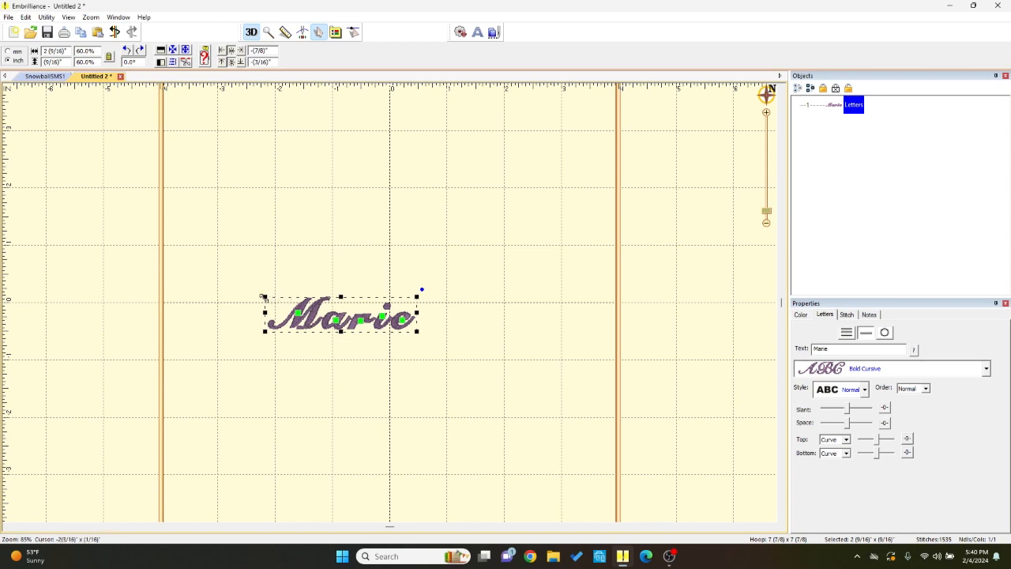
drag(422, 289, 354, 389)
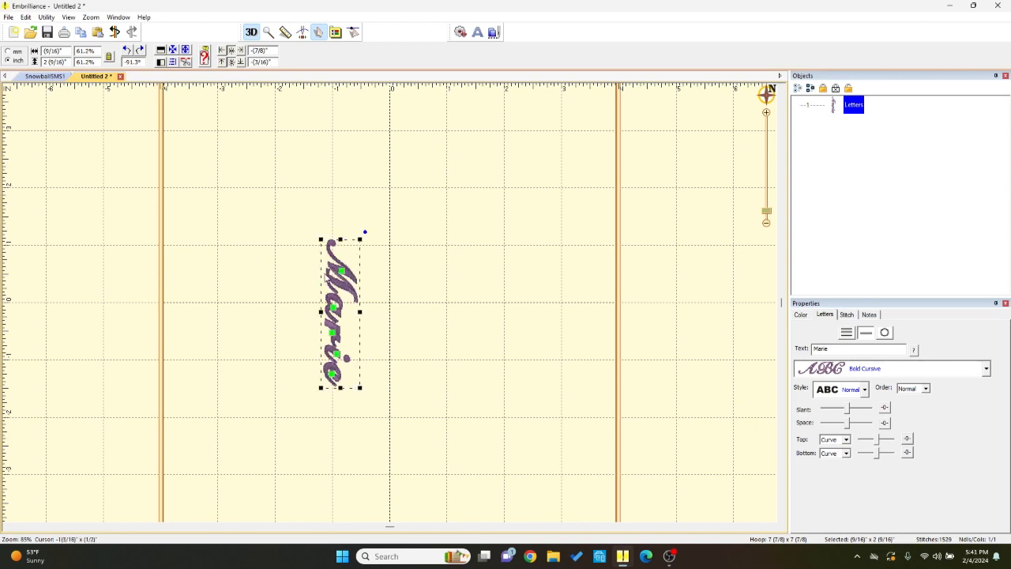
- Copy the vertical name lettering and move the original closer to the vertical centre line, to about -1/2" horizontally and -1/8" vertically
right_click(333, 294)
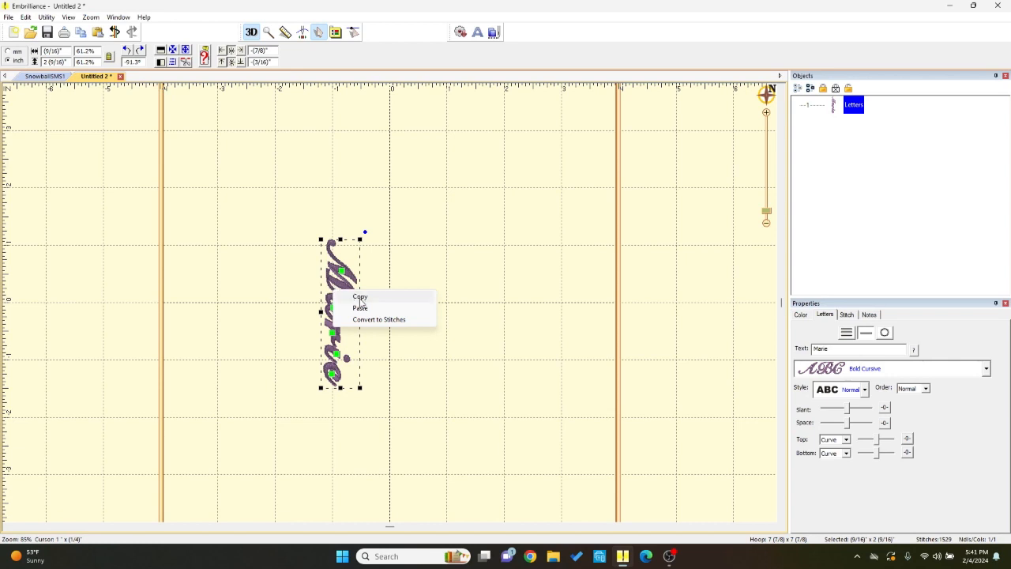
click(360, 299)
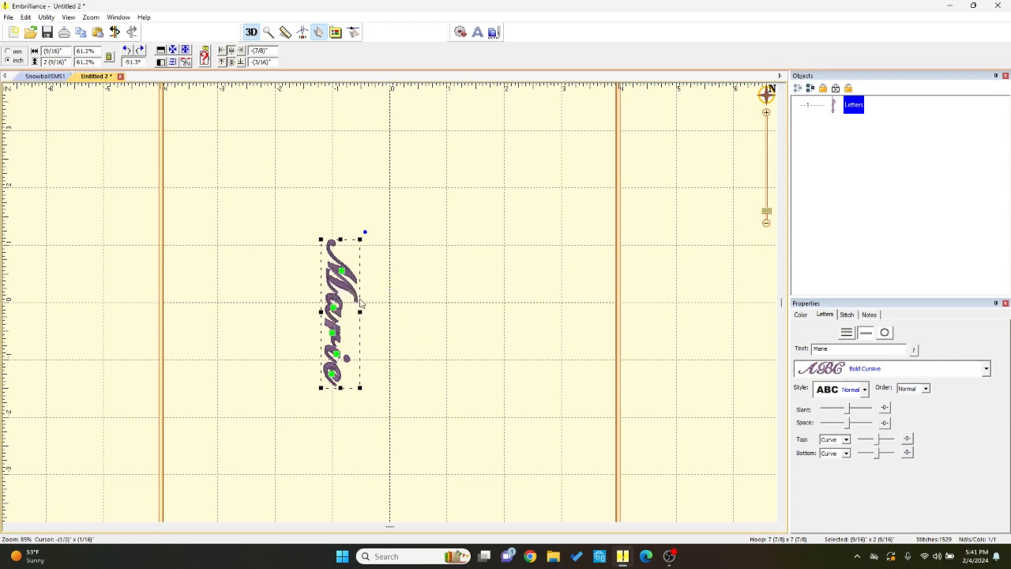
drag(349, 293, 358, 295)
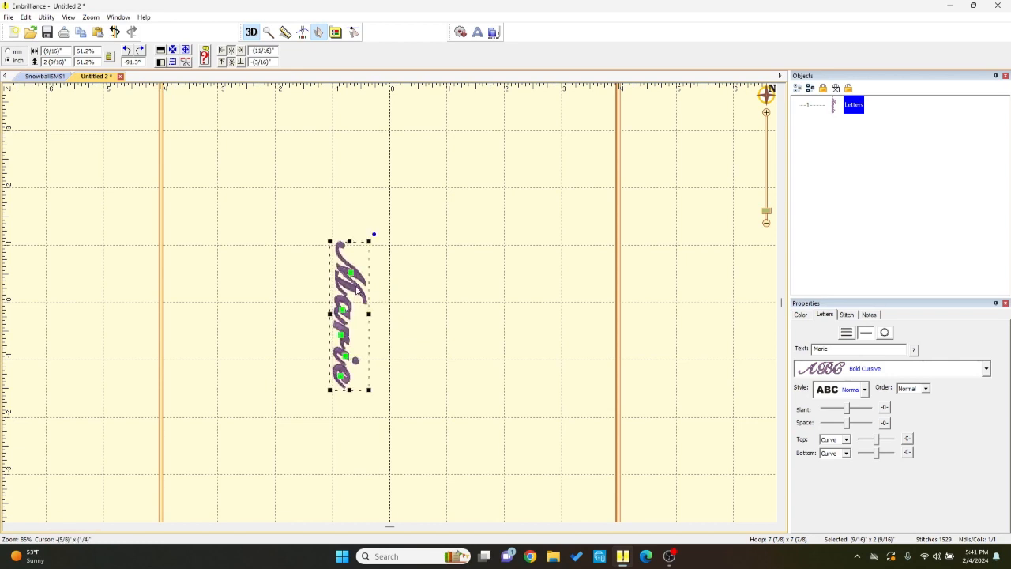
right_click(353, 290)
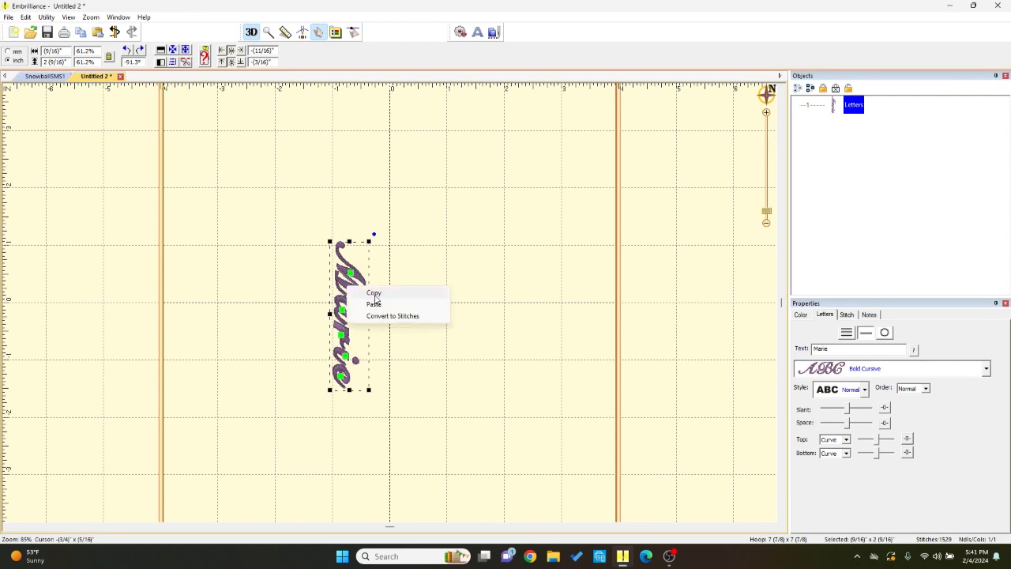
click(375, 296)
drag(351, 289, 362, 283)
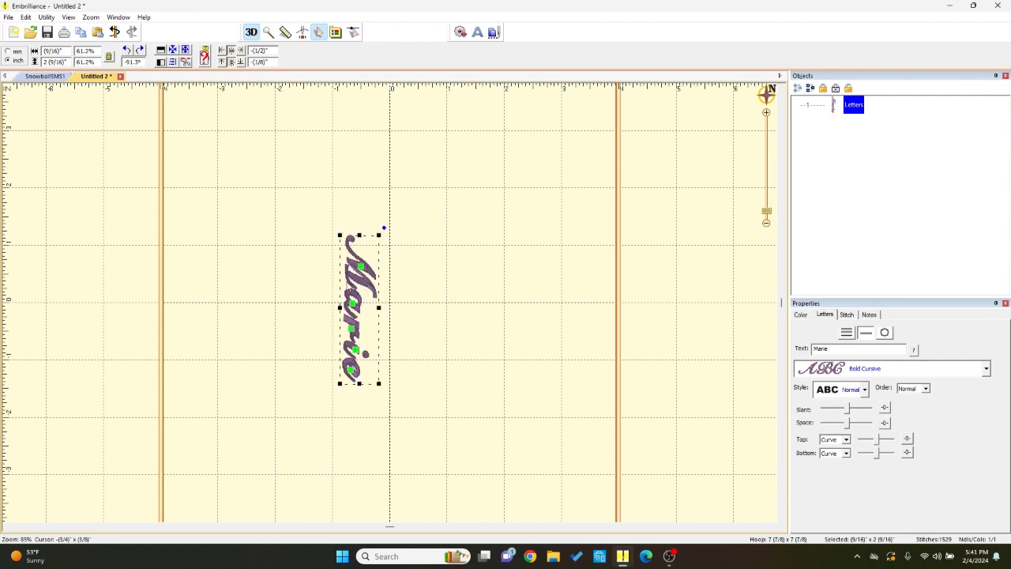
click(349, 315)
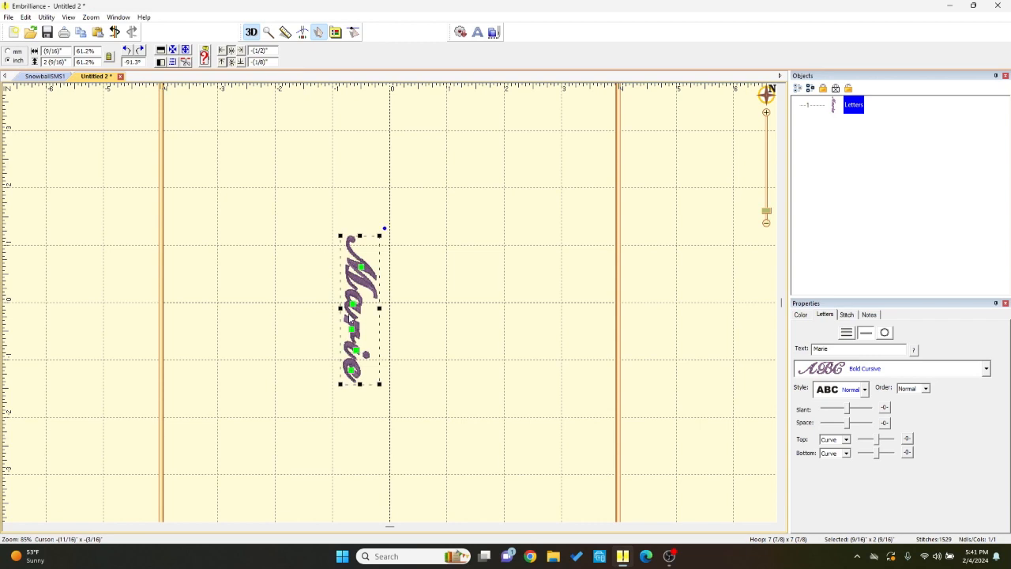
- Duplicate the vertical name lettering and place the copy beside the original, at about 3/16" horizontally and -1/8" vertically
click(43, 19)
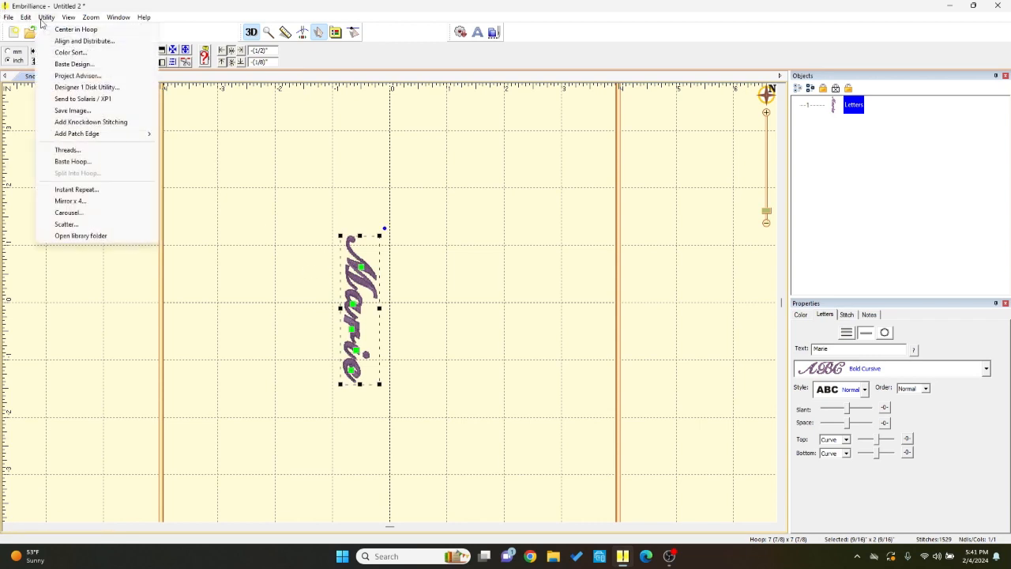
mouse_move(30, 21)
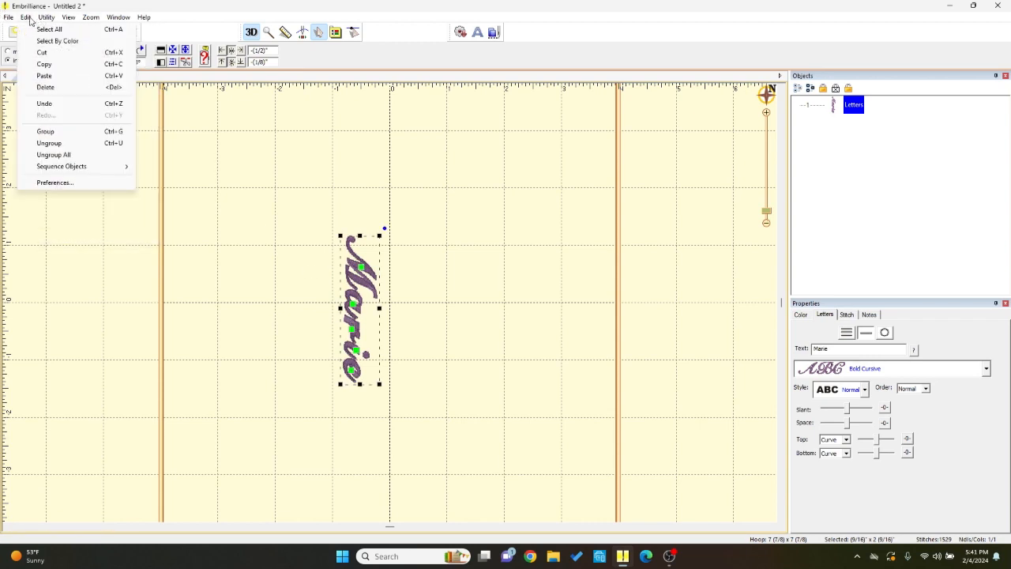
click(44, 64)
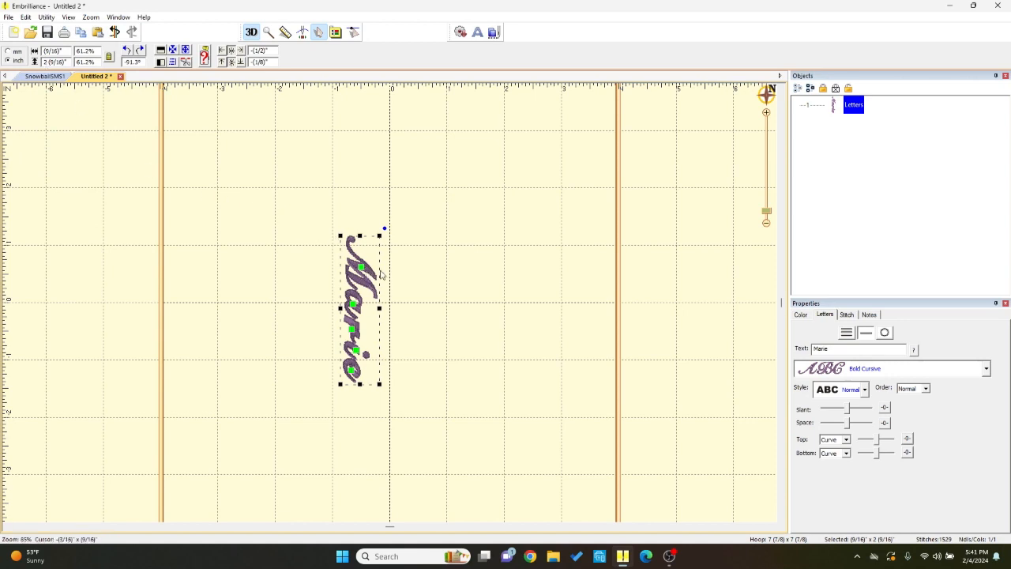
click(386, 275)
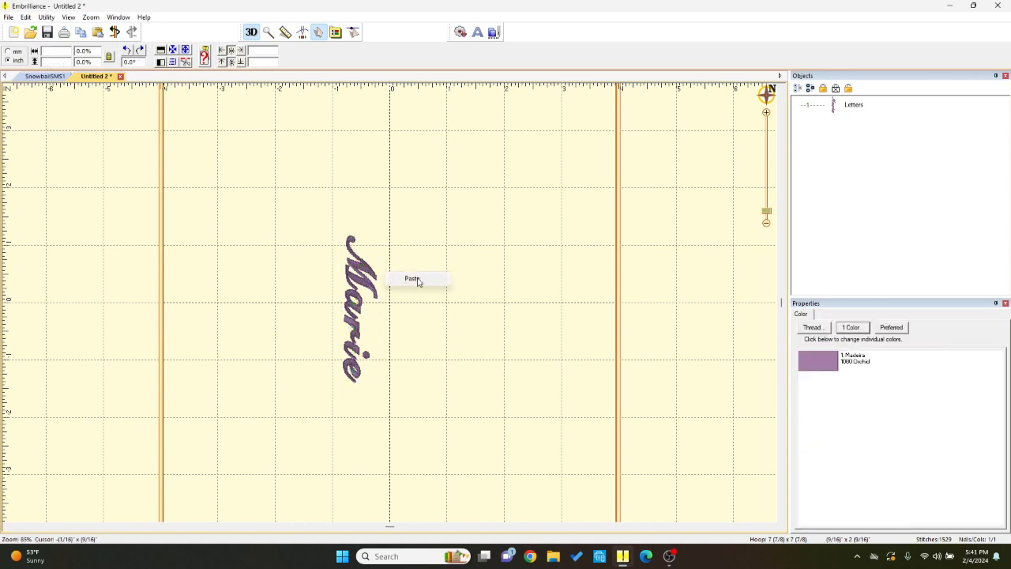
click(412, 279)
drag(370, 292, 409, 296)
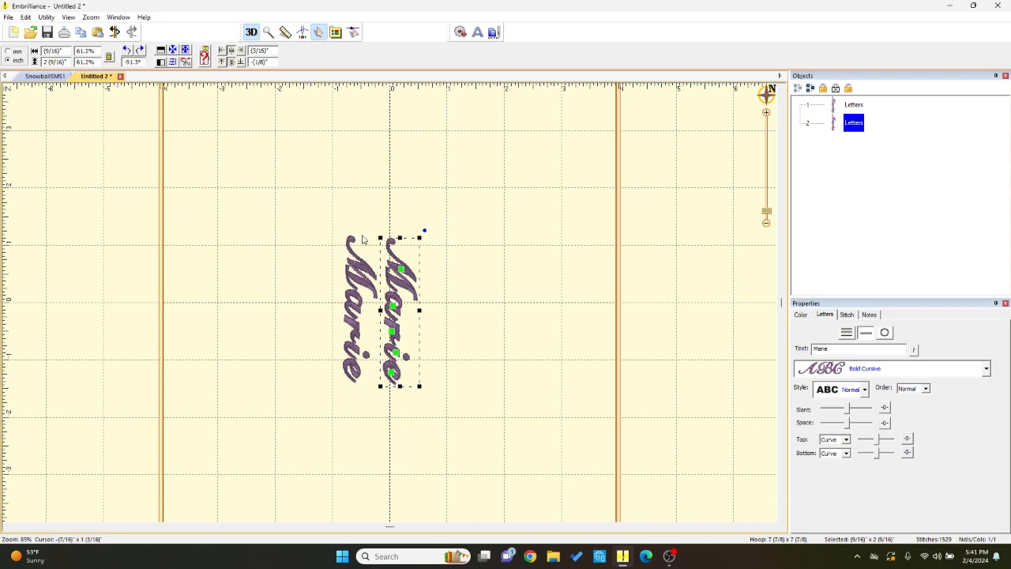
- Move the copy to about 15/16" horizontally and 11/16" vertically, and the original beside it at about 5/16" and 11/16"
click(405, 221)
drag(385, 300, 434, 251)
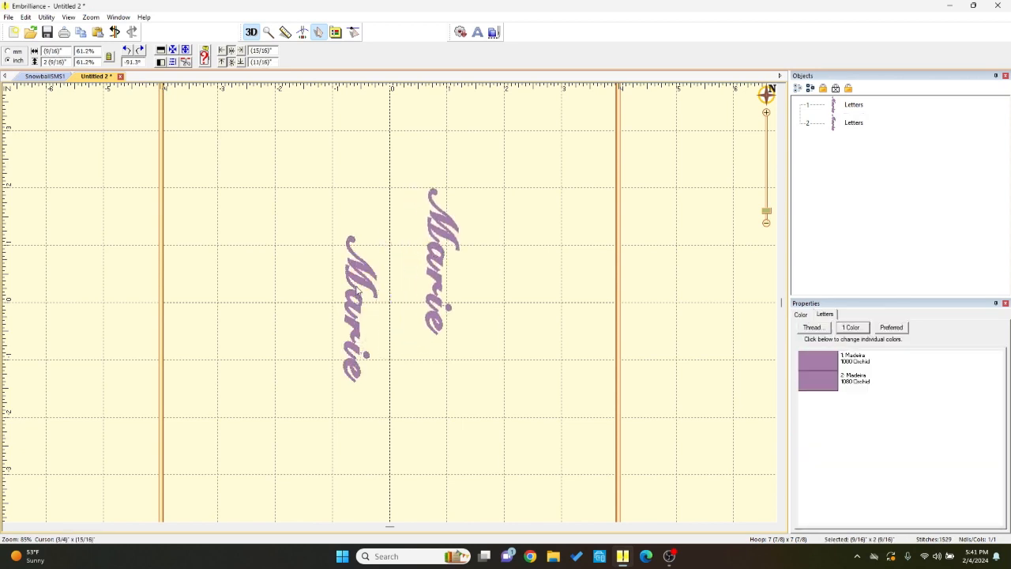
drag(354, 286, 401, 236)
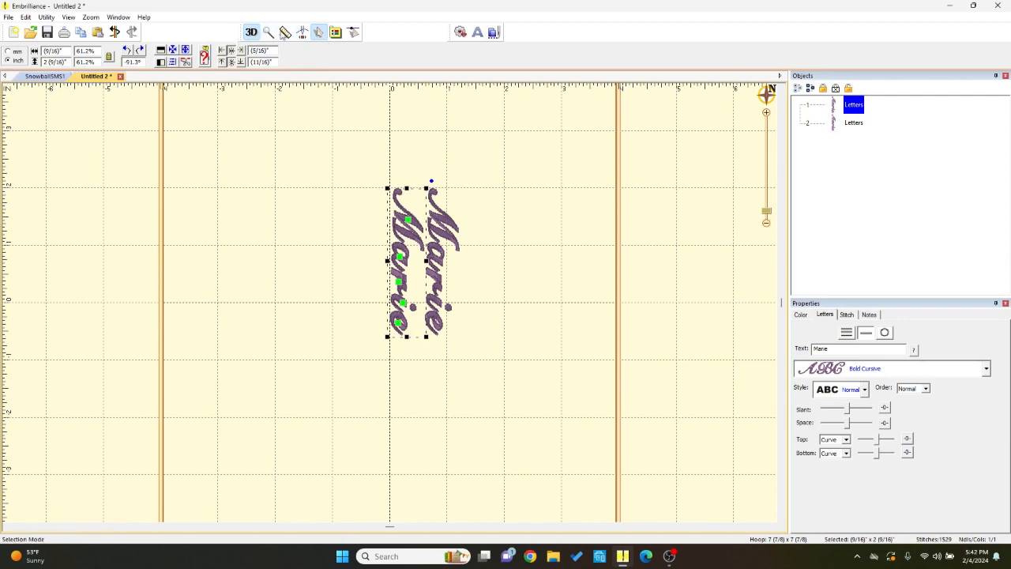
click(47, 17)
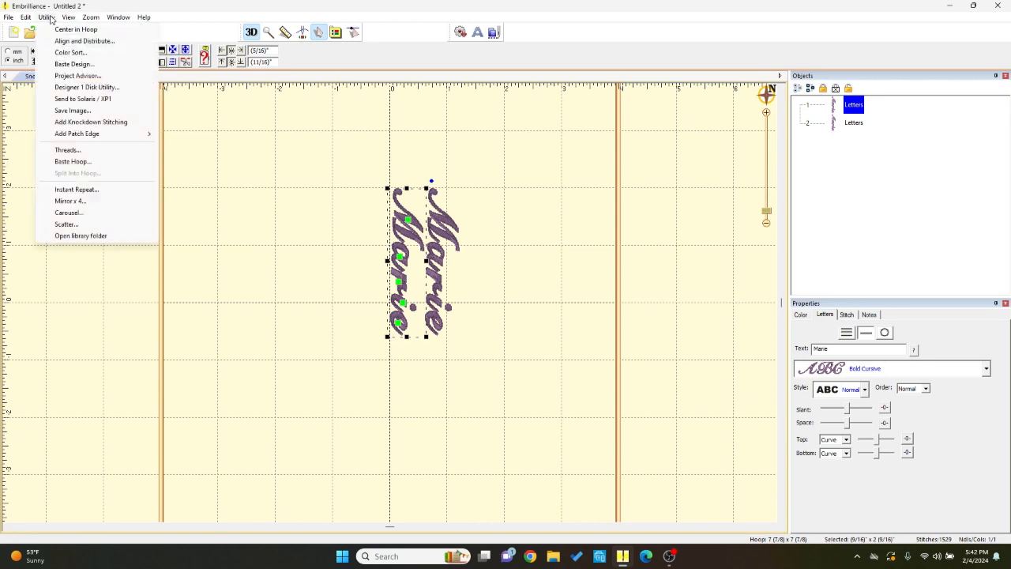
click(84, 42)
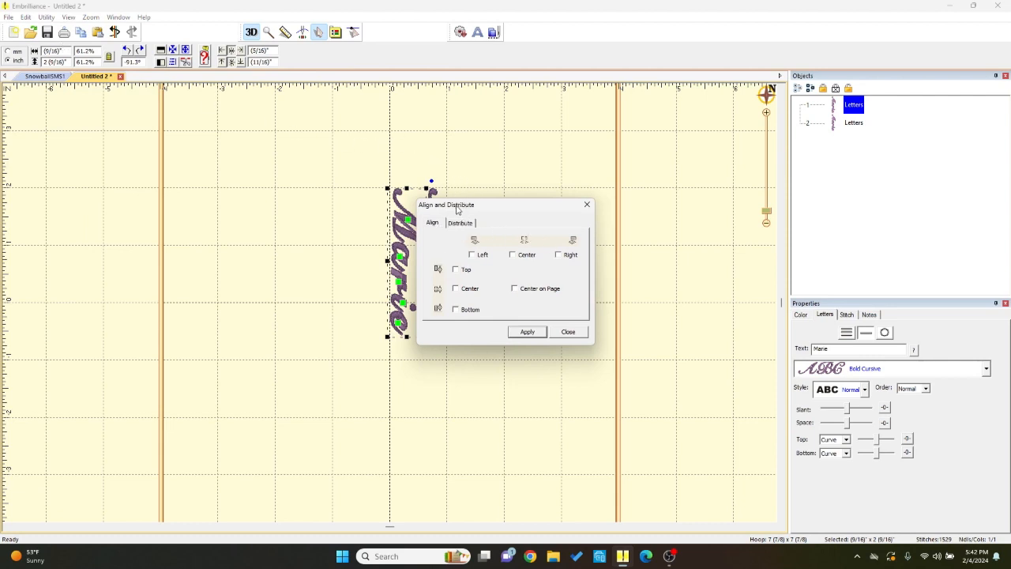
click(559, 332)
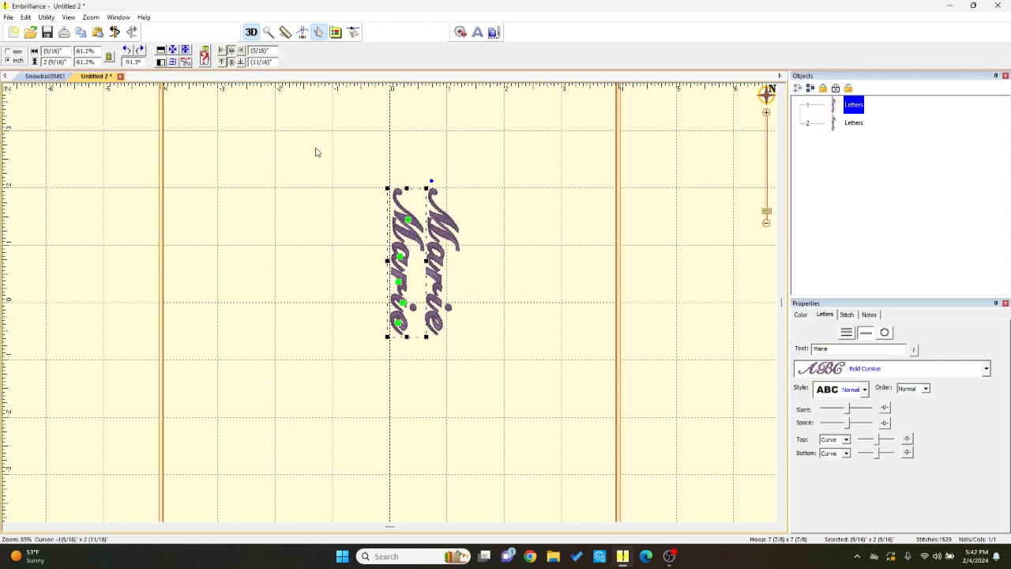
click(26, 18)
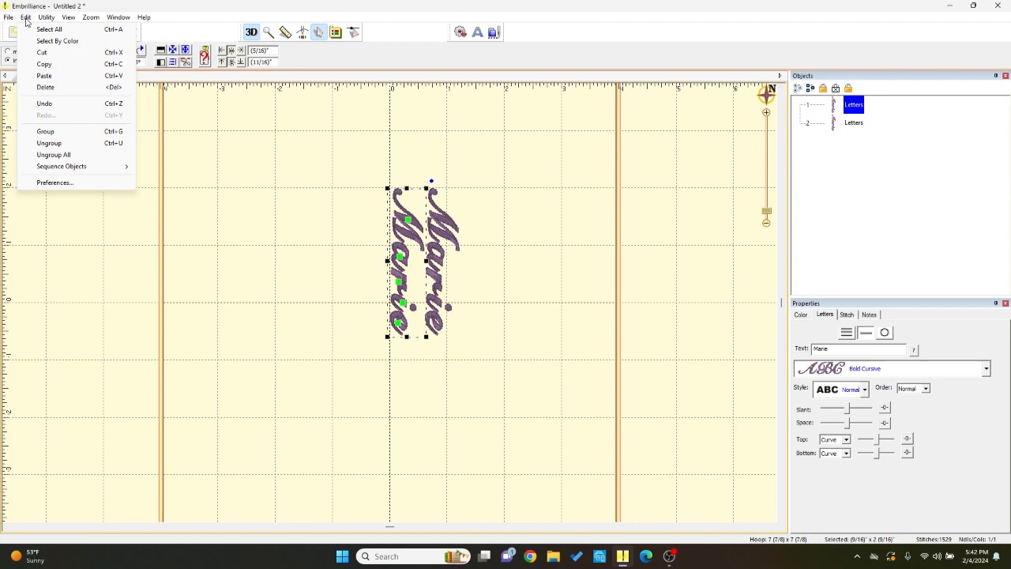
mouse_move(47, 20)
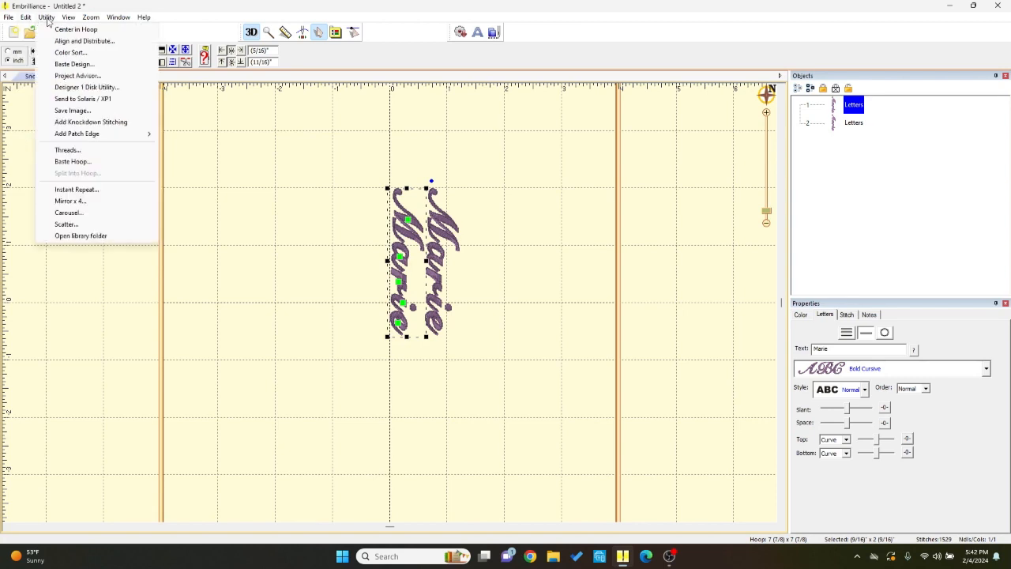
mouse_move(83, 22)
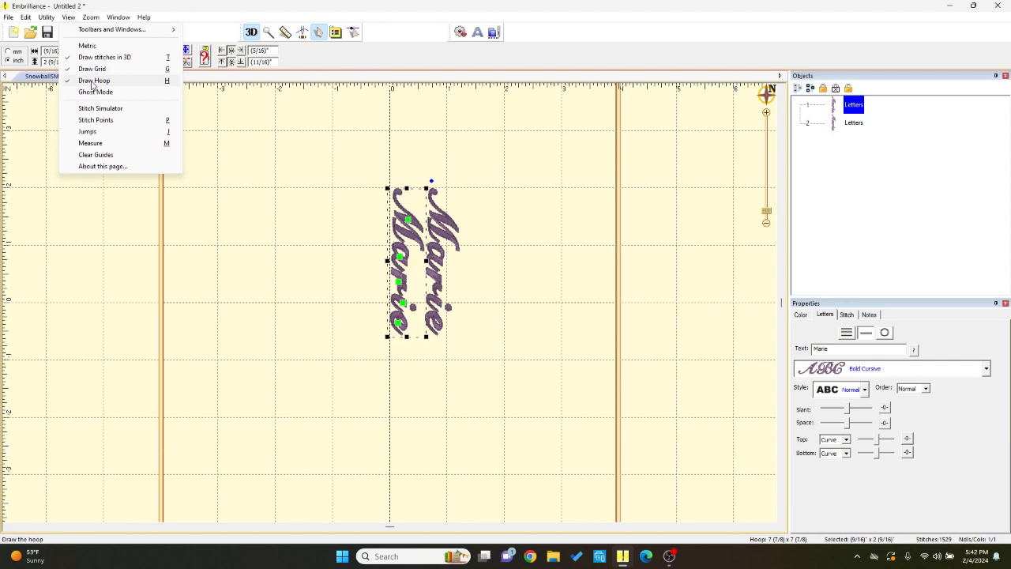
click(258, 210)
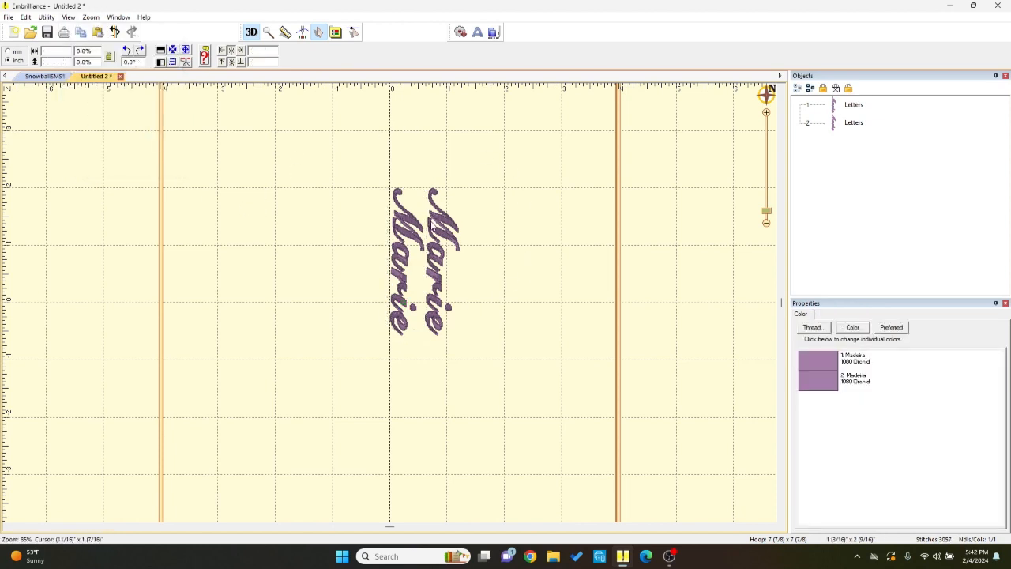
- Mirror the right-hand name copy horizontally and nudge it toward the other one, to about 7/8" horizontally and 11/16" vertically
click(436, 228)
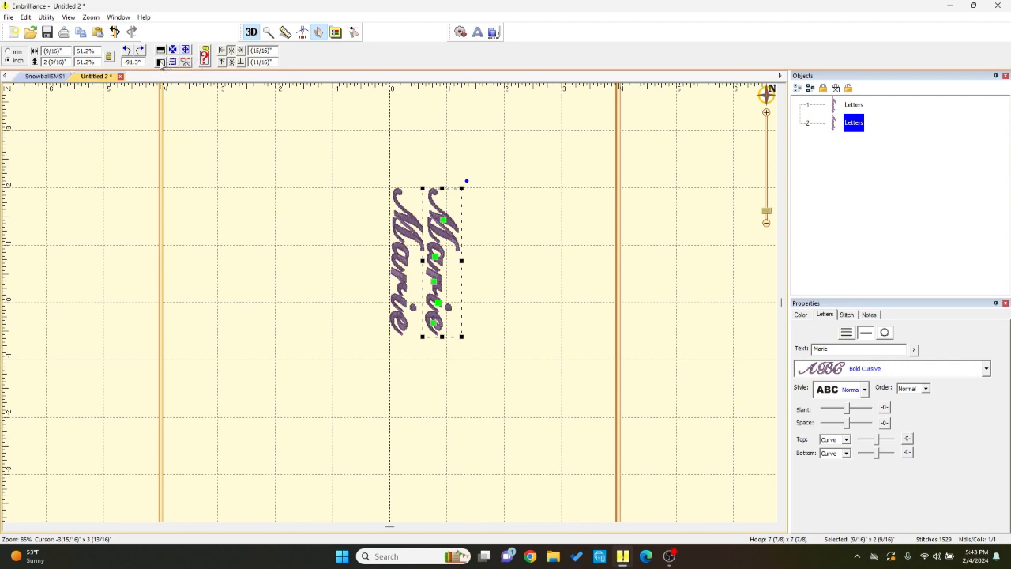
click(162, 64)
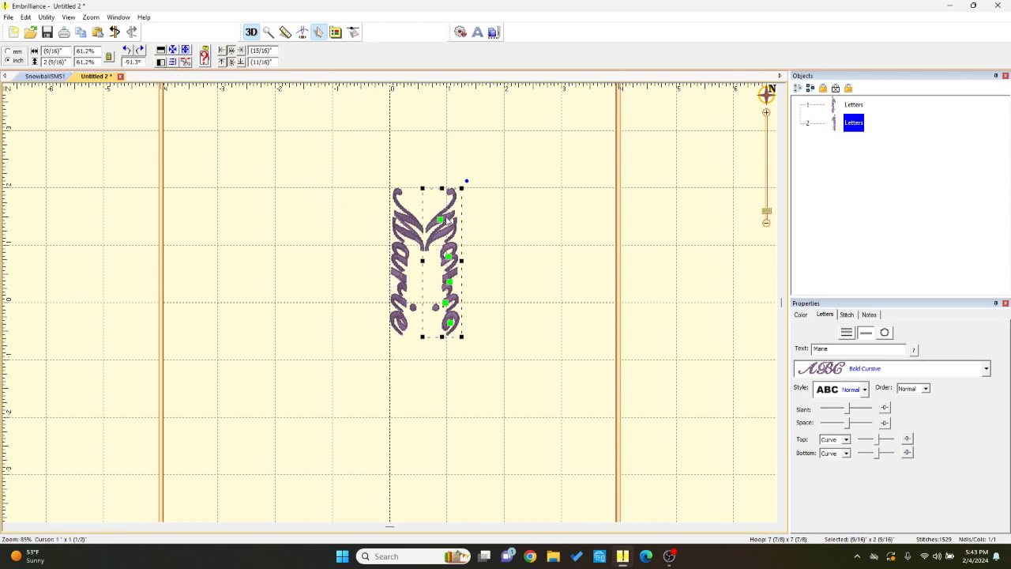
drag(446, 217, 441, 221)
click(492, 338)
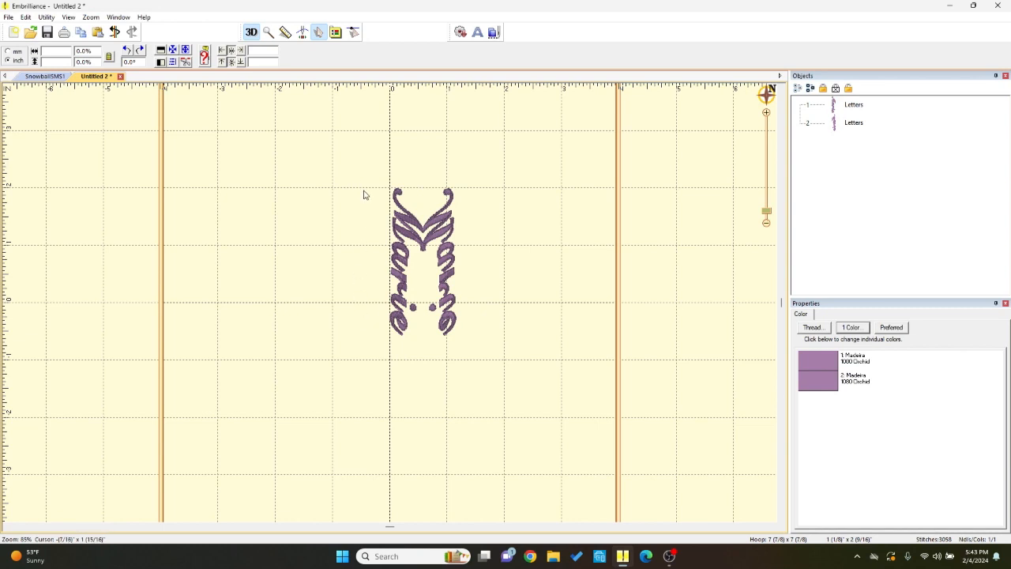
- Select the mirrored pair of names and arrange it in a carousel with a count of 7
drag(341, 171, 488, 358)
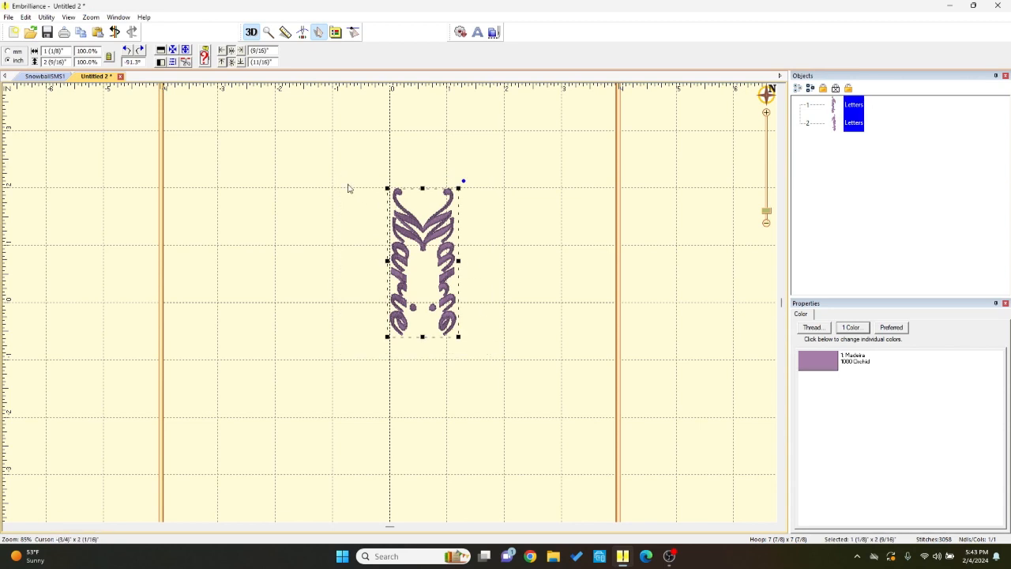
drag(338, 172, 498, 390)
click(46, 17)
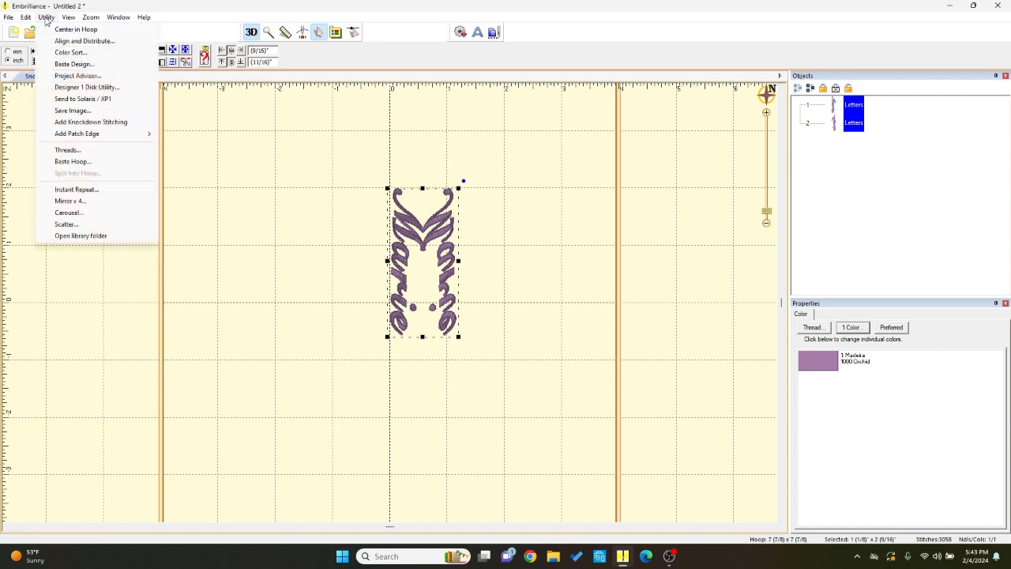
click(71, 215)
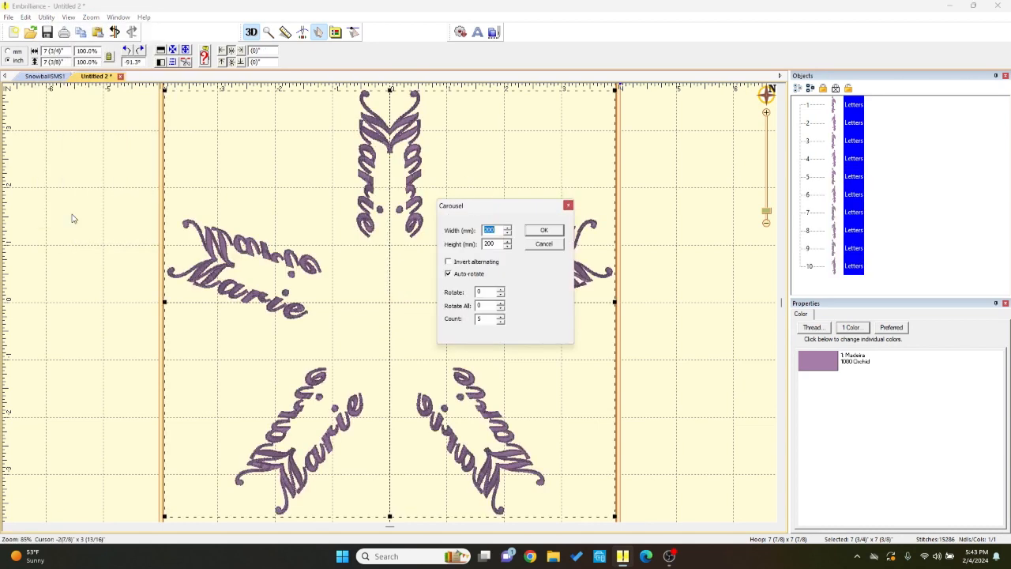
drag(488, 211, 686, 206)
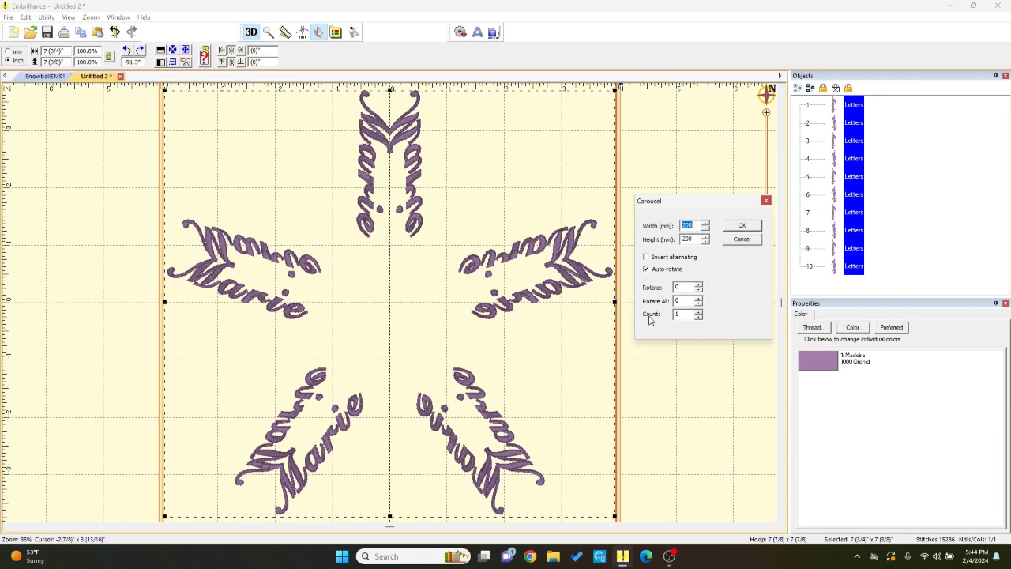
click(699, 312)
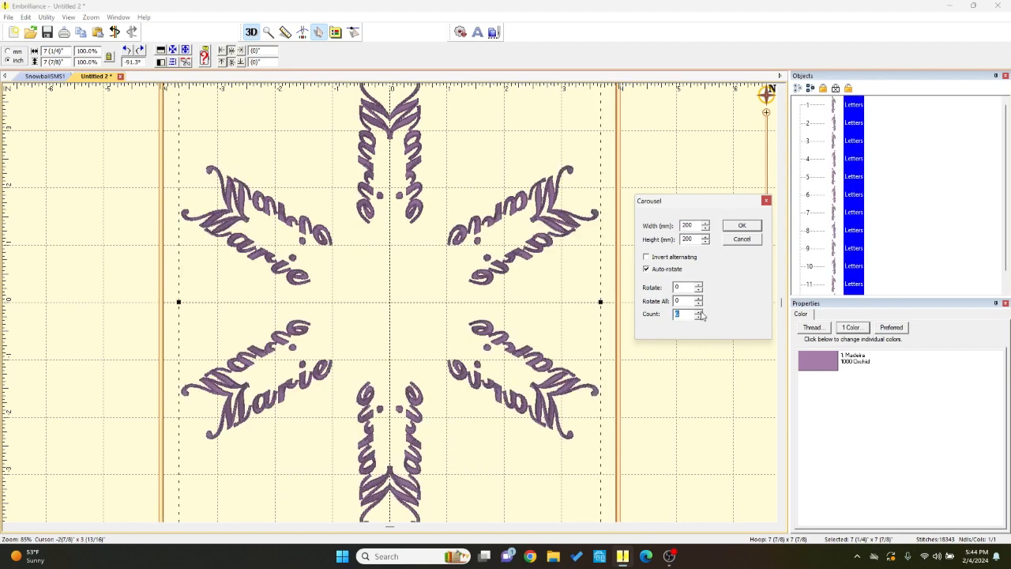
click(699, 312)
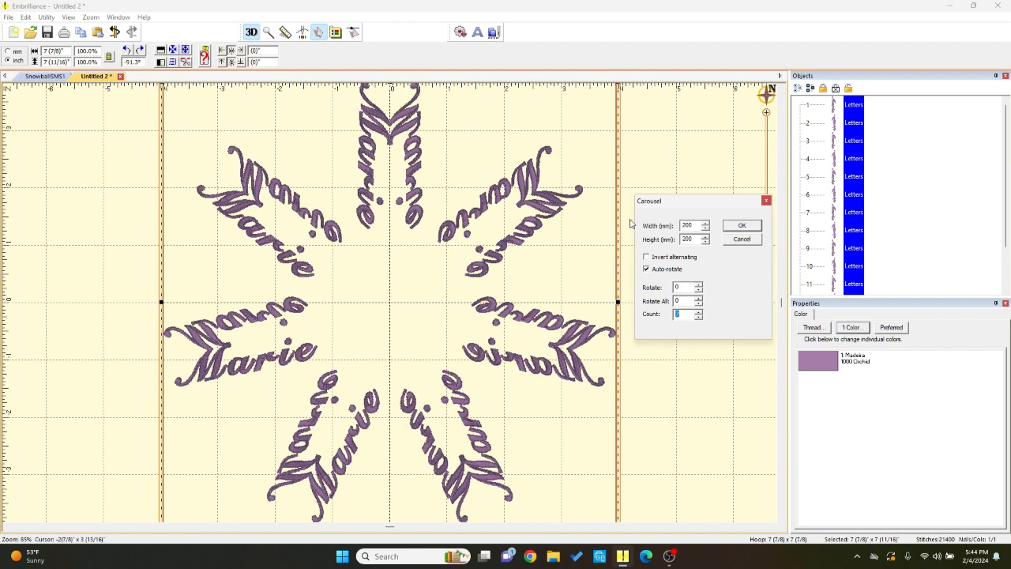
- Set the carousel width to 150 mm
click(704, 229)
click(704, 229)
click(705, 229)
click(704, 229)
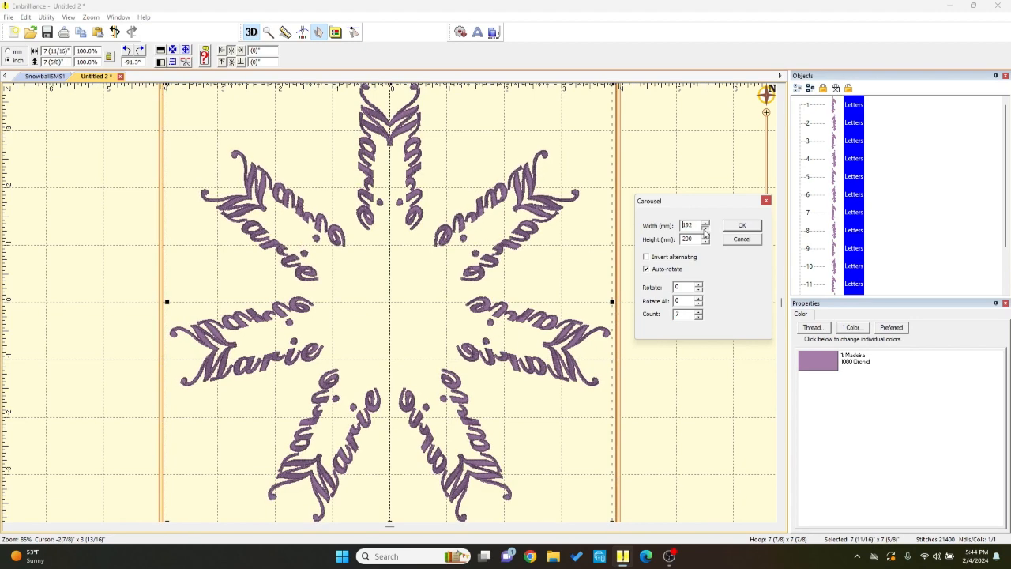
drag(705, 229, 705, 229)
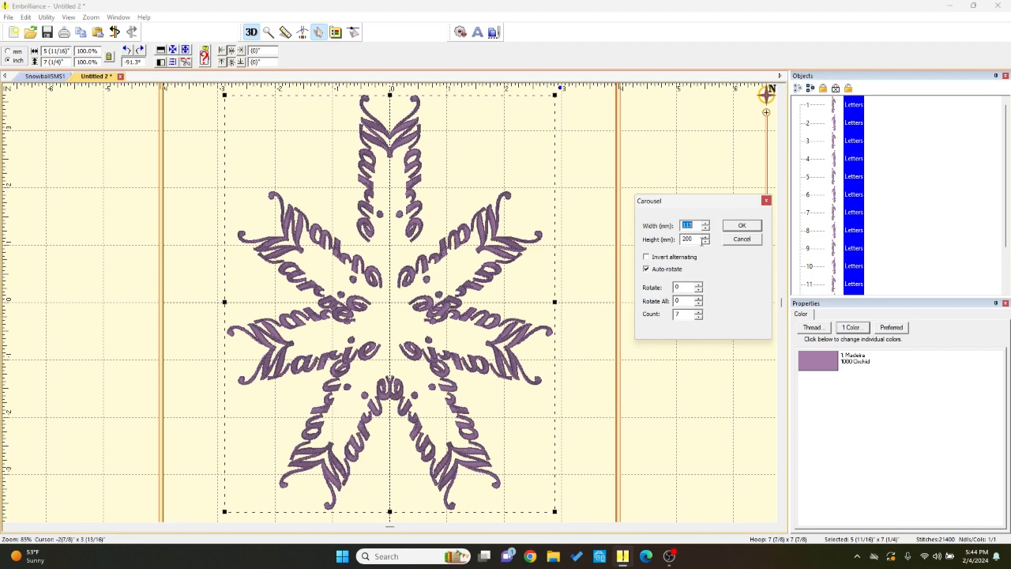
drag(706, 226, 706, 226)
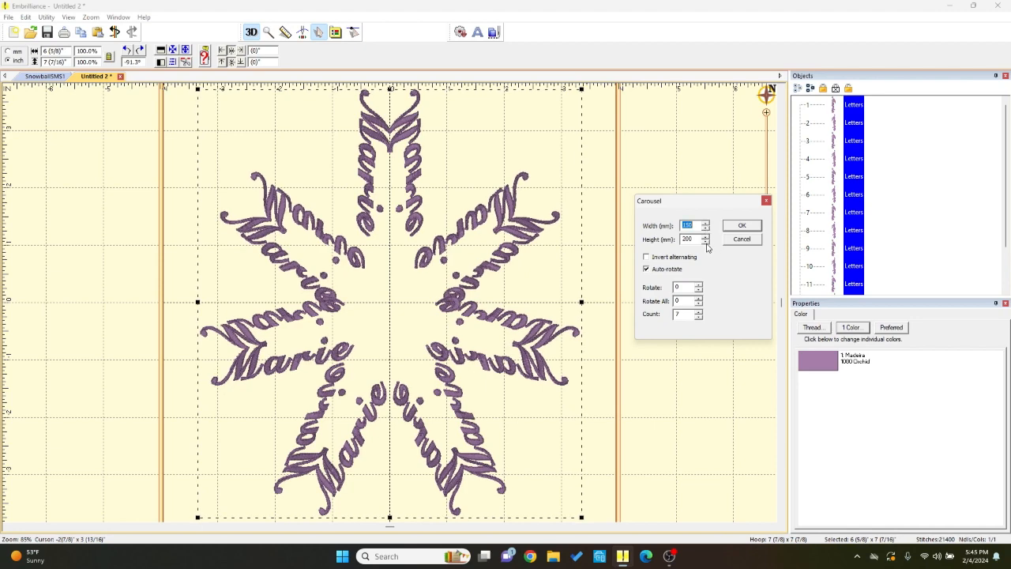
- Set the carousel height to 150 mm and close the carousel settings with the arrangement kept
drag(704, 244, 704, 243)
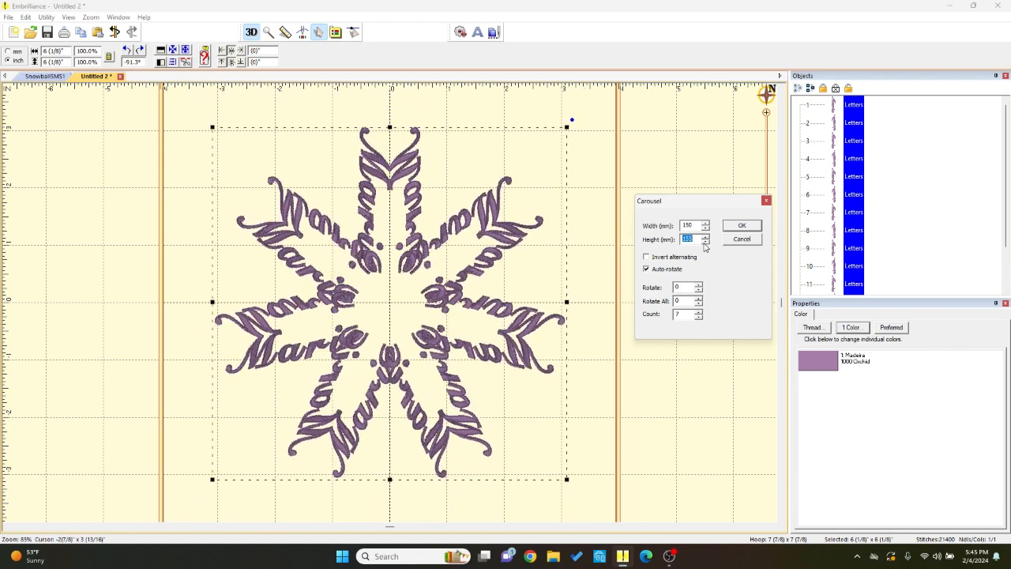
click(705, 236)
click(704, 236)
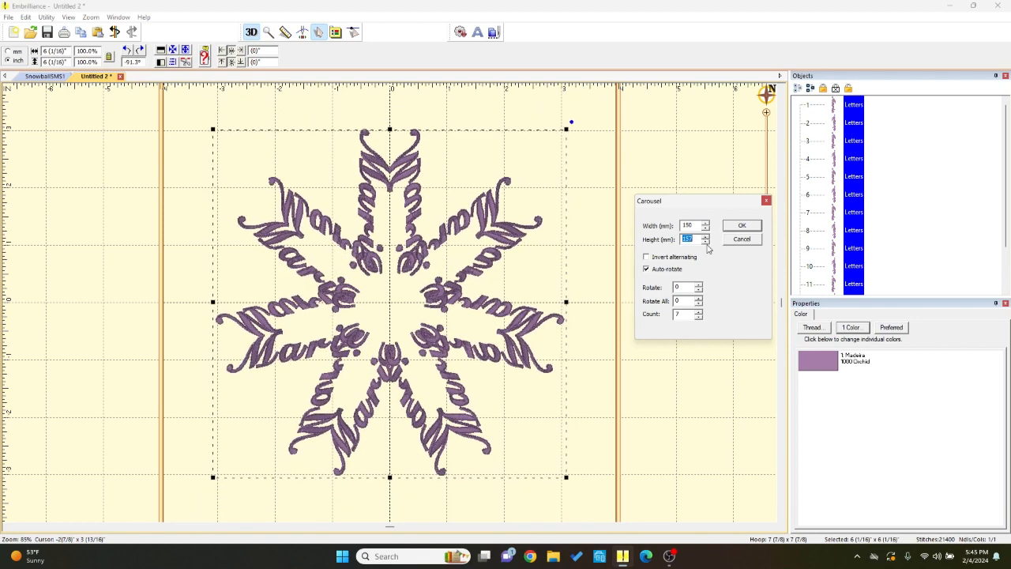
click(704, 242)
click(705, 243)
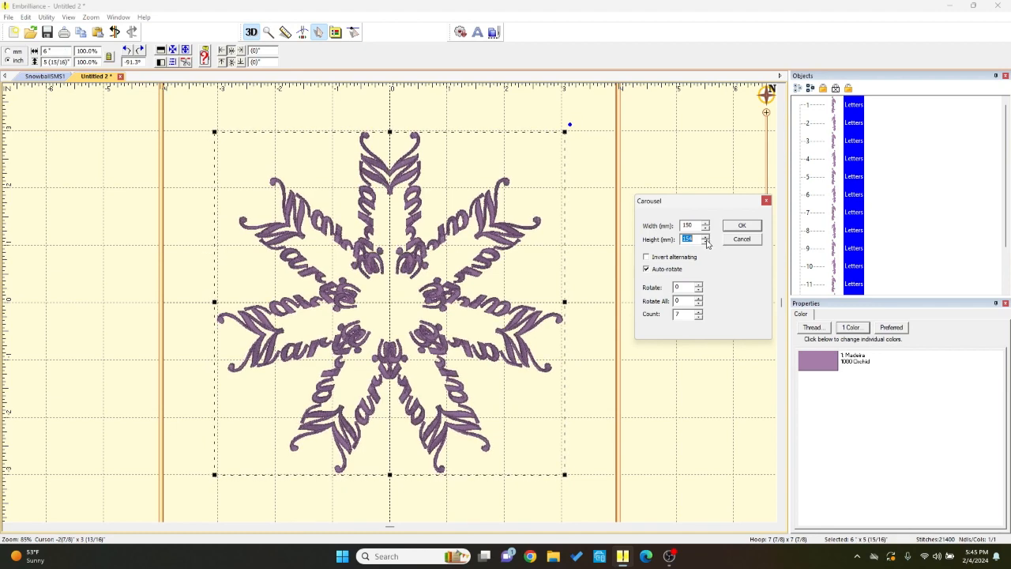
click(704, 242)
click(705, 243)
click(706, 243)
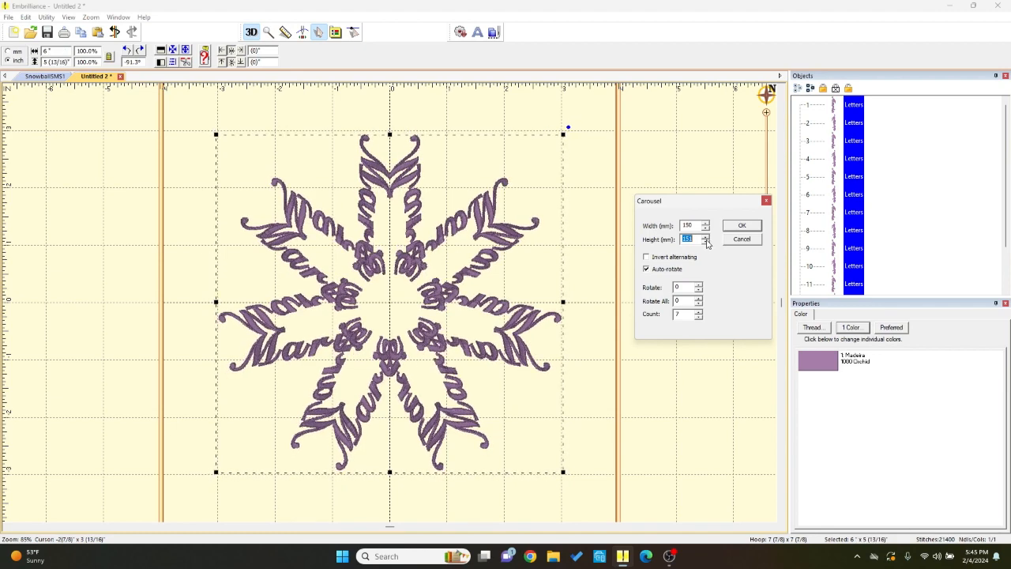
click(706, 242)
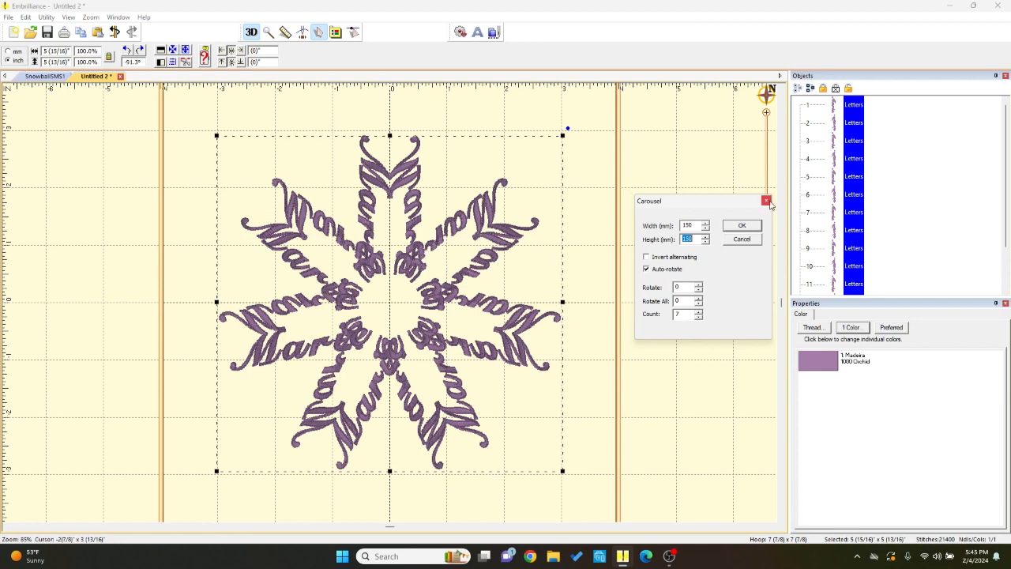
drag(721, 204, 725, 233)
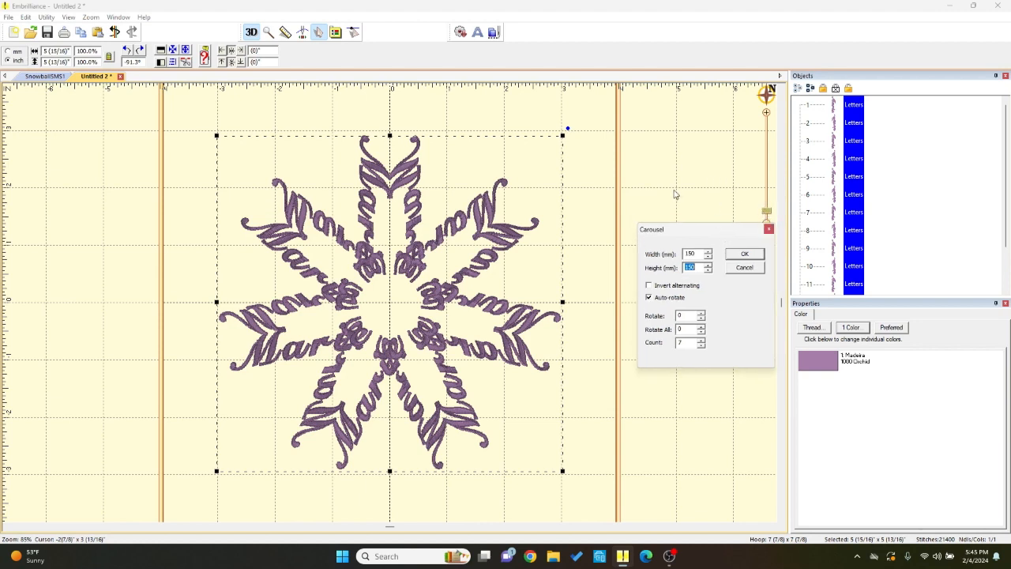
click(704, 462)
click(768, 229)
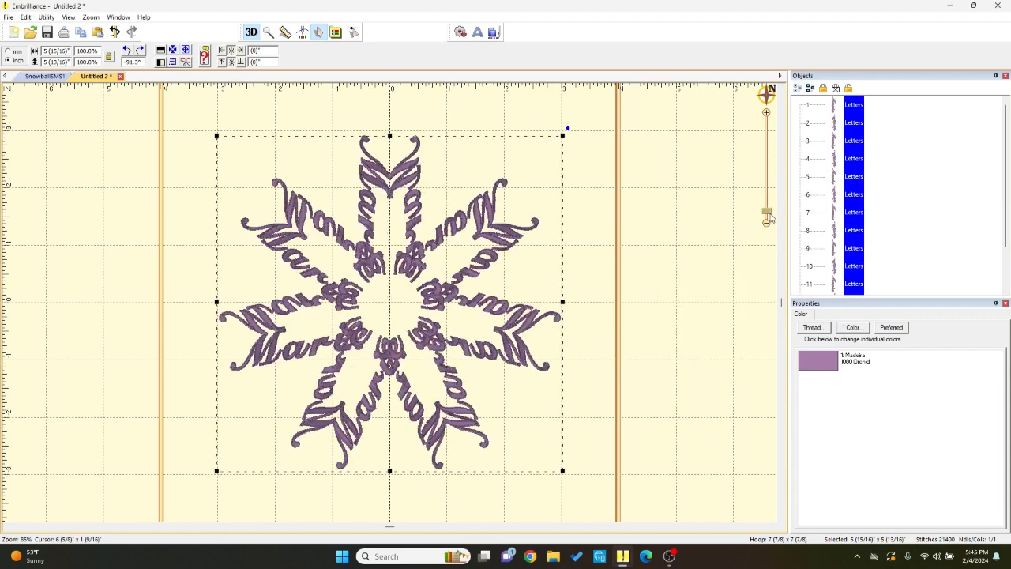
- Move the whole snowflake arrangement slightly off centre, to about 1/8" horizontally and -1/8" vertically
drag(770, 218, 769, 213)
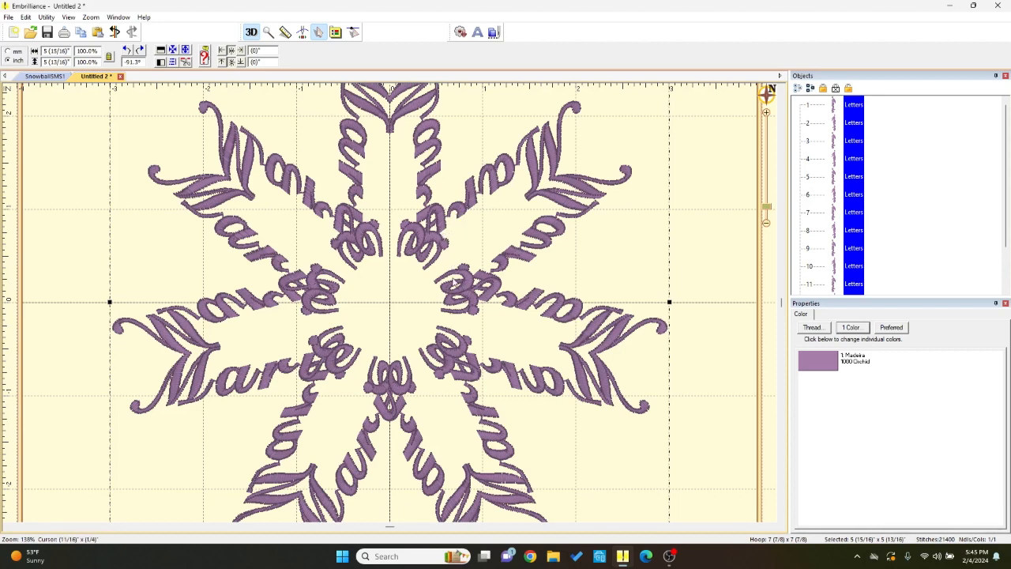
scroll(454, 282, down, 1)
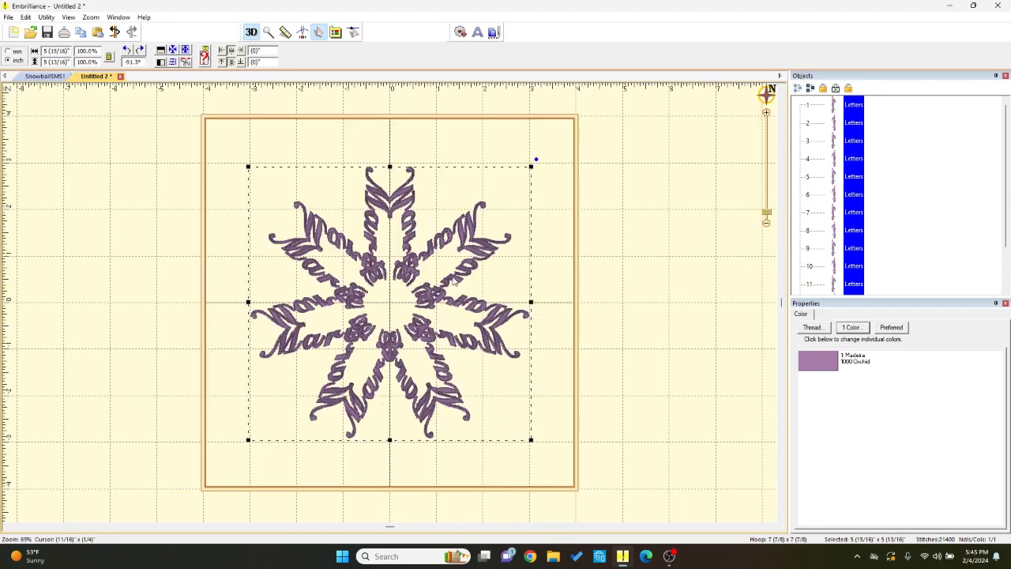
scroll(454, 282, up, 1)
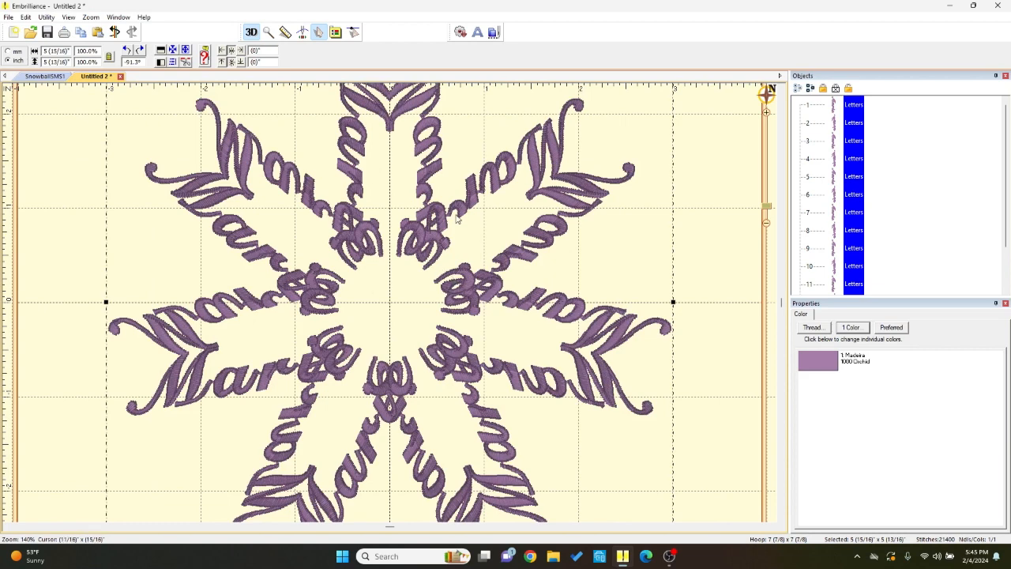
drag(457, 215, 470, 224)
scroll(433, 272, down, 1)
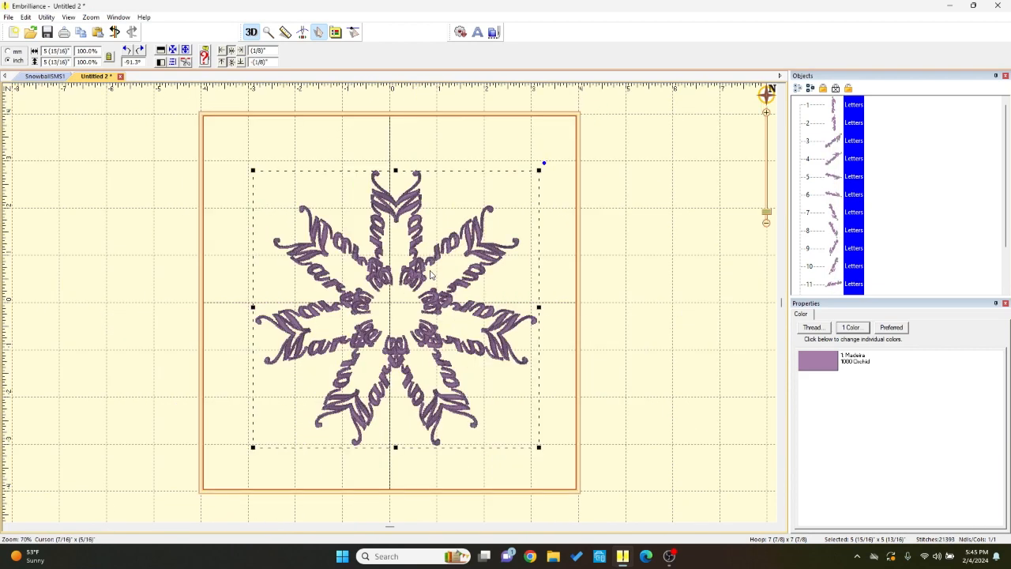
- Try to adjust a single name in the snowflake's lower-right arm, and undo that change
click(268, 395)
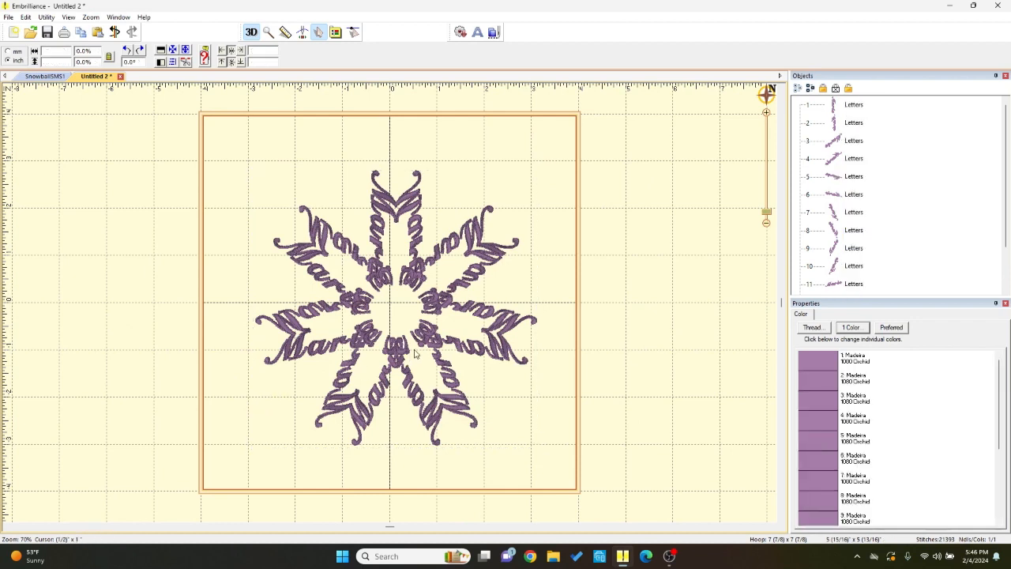
mouse_move(432, 352)
mouse_down()
mouse_move(479, 409)
mouse_move(429, 350)
mouse_move(451, 378)
mouse_move(433, 387)
mouse_move(430, 366)
mouse_up()
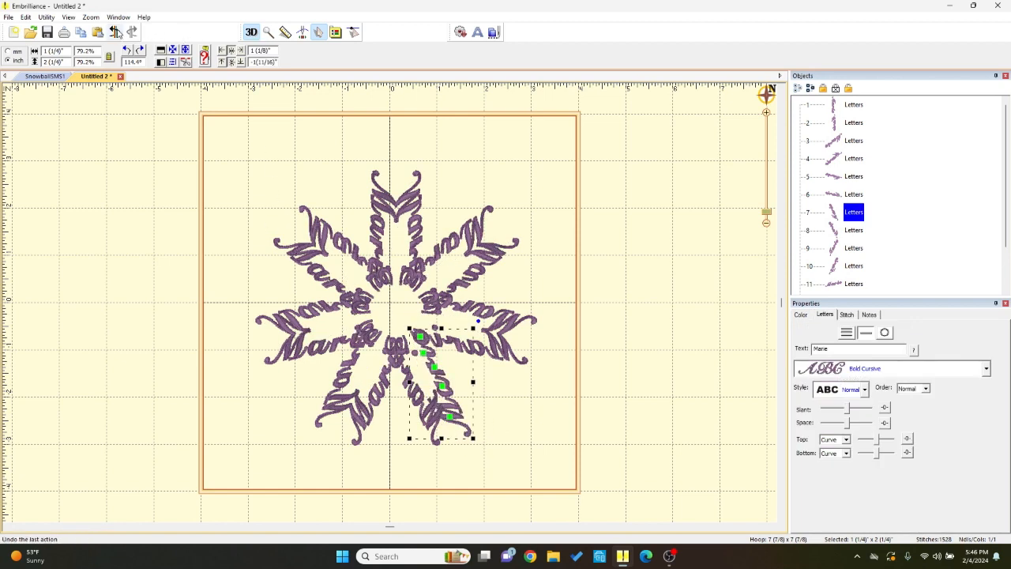
click(115, 31)
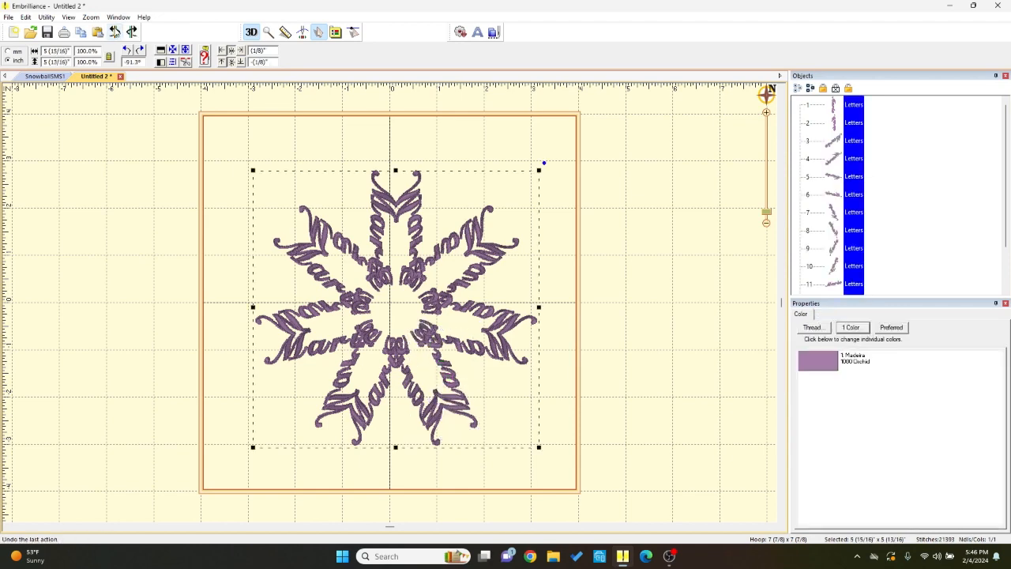
- Undo the edits back to the mirrored pair of names, and redo them to restore the seven-arm snowflake
click(115, 32)
click(114, 31)
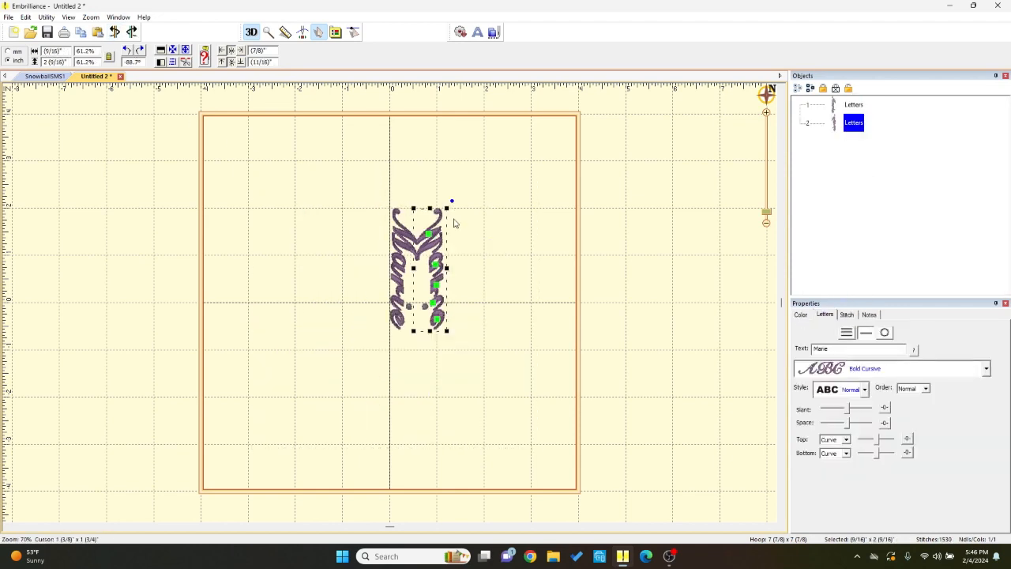
click(132, 32)
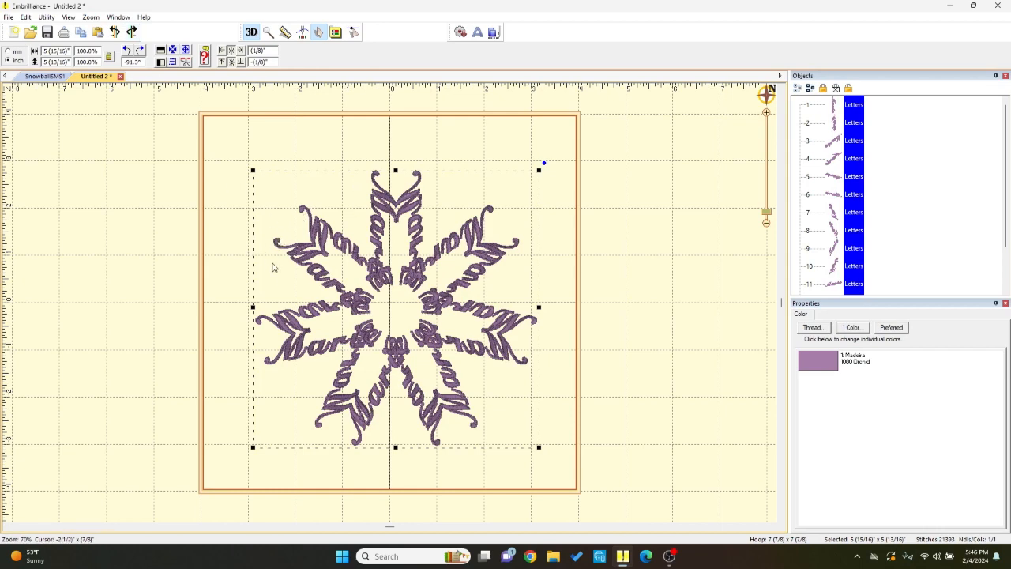
- Move the whole snowflake arrangement to about 1/16" horizontally and -7/16" vertically, and re-centre it in the hoop
scroll(296, 291, up, 2)
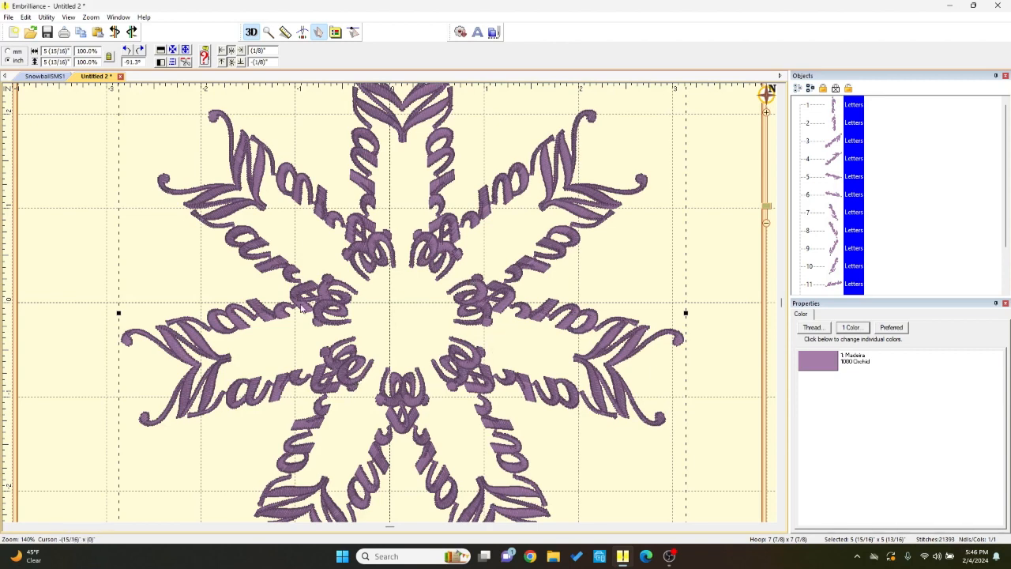
key(Up)
key(Up)
scroll(536, 245, up, 2)
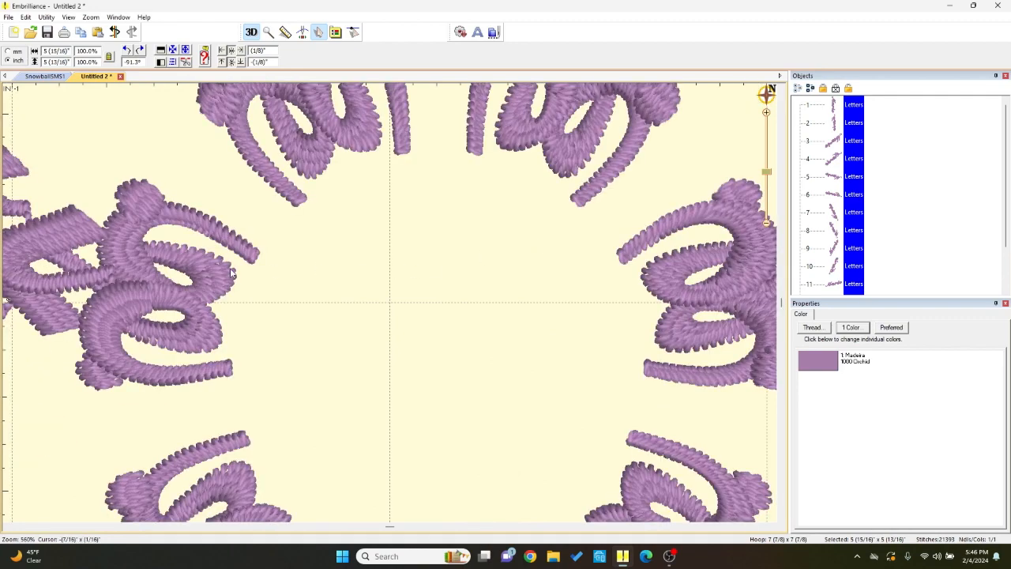
drag(227, 279, 297, 329)
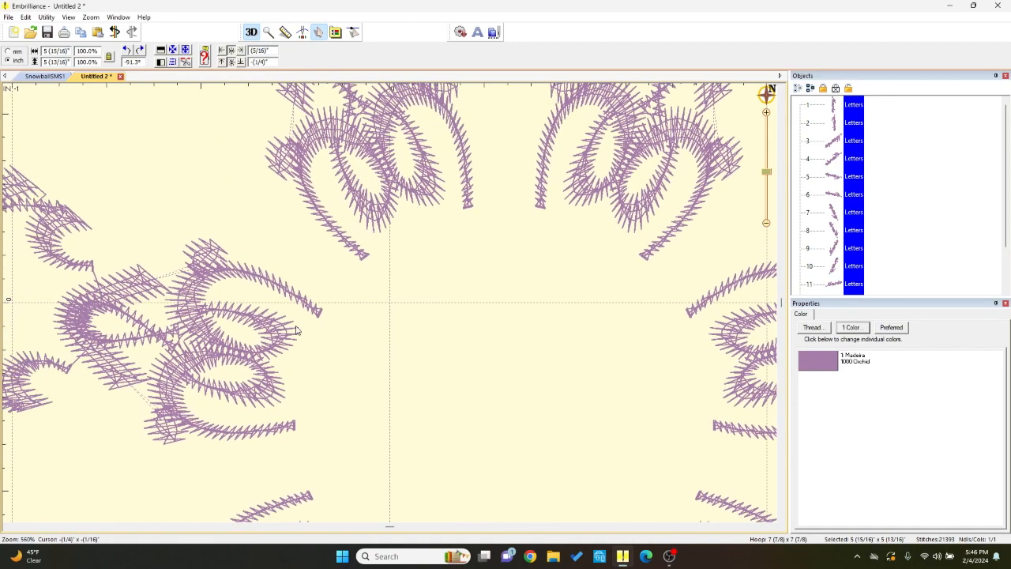
drag(405, 220, 317, 271)
scroll(340, 274, down, 3)
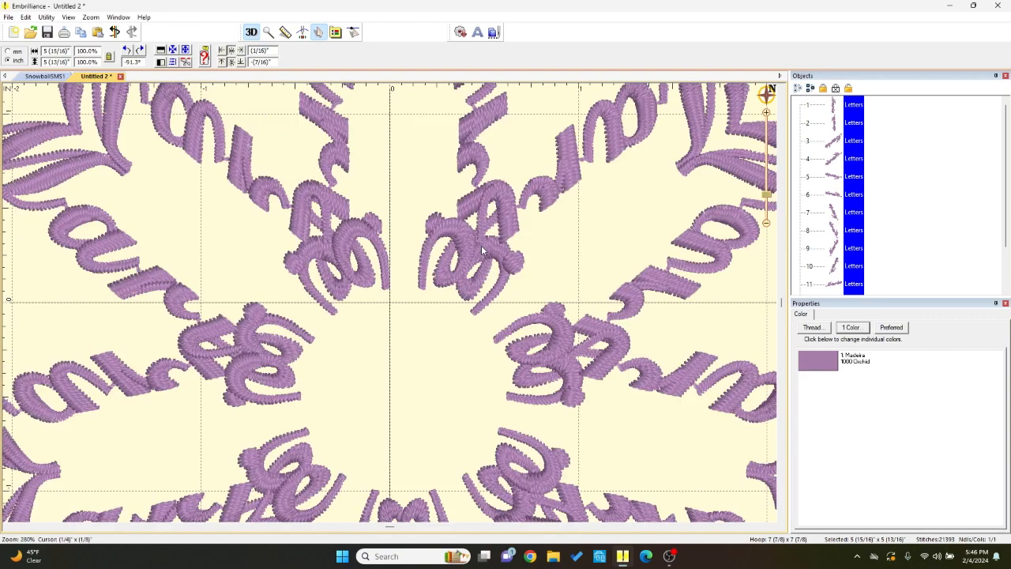
scroll(453, 263, down, 1)
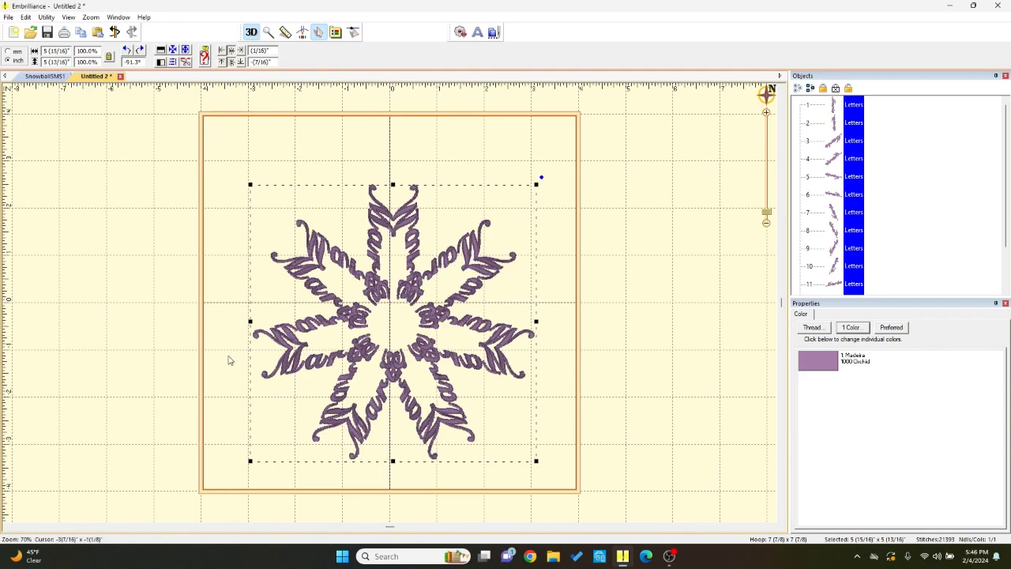
click(241, 378)
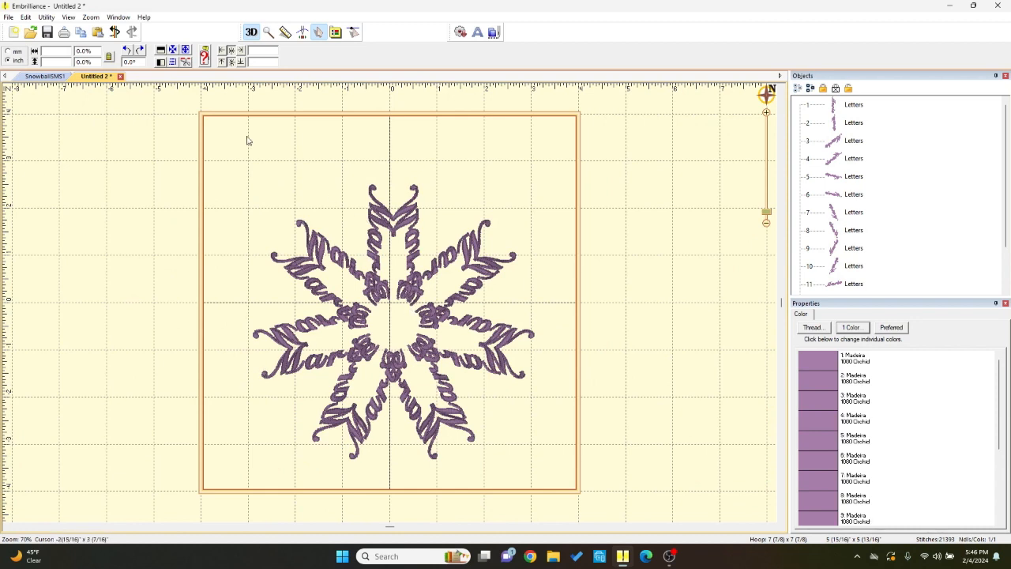
click(173, 51)
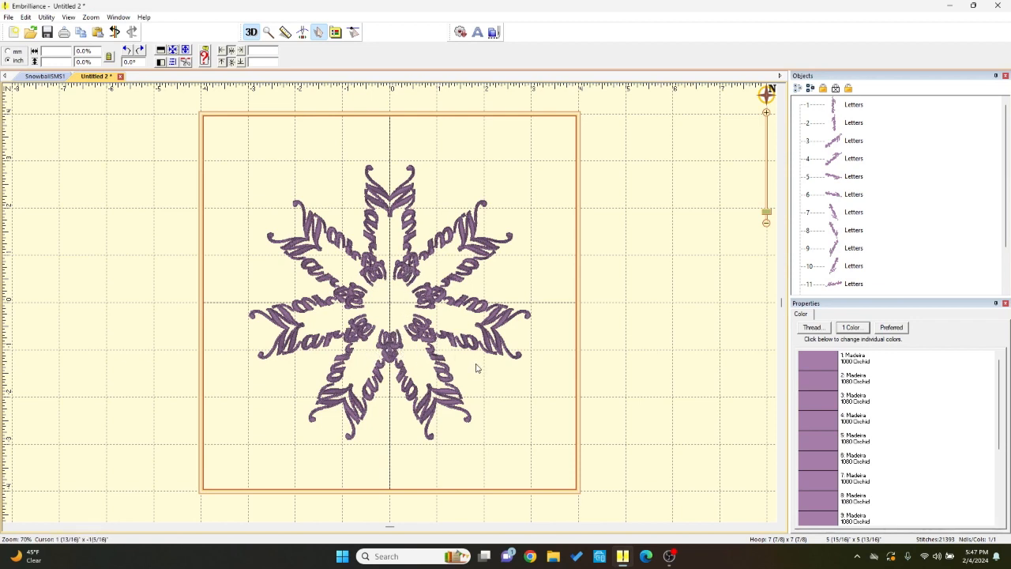
click(45, 17)
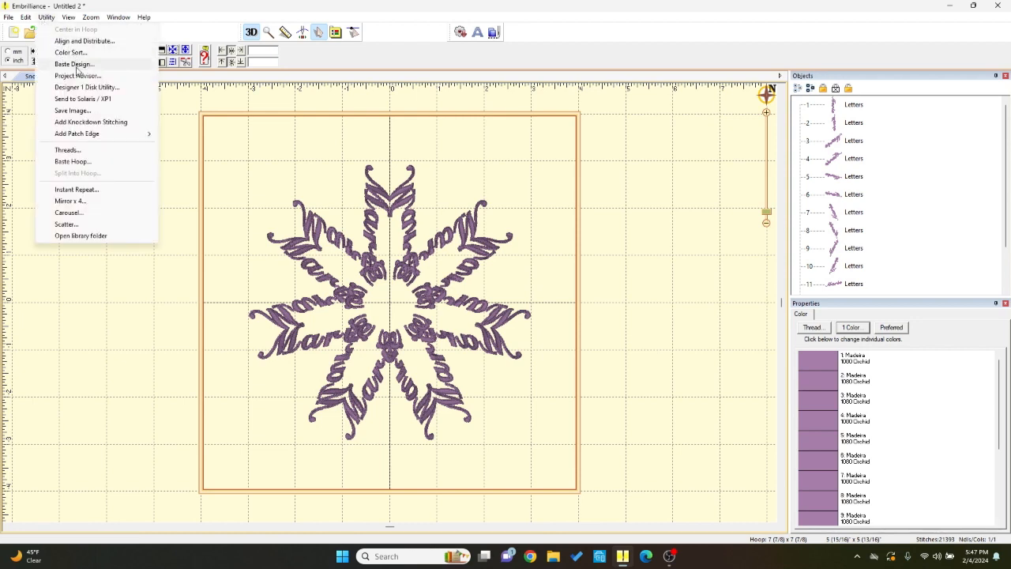
click(67, 214)
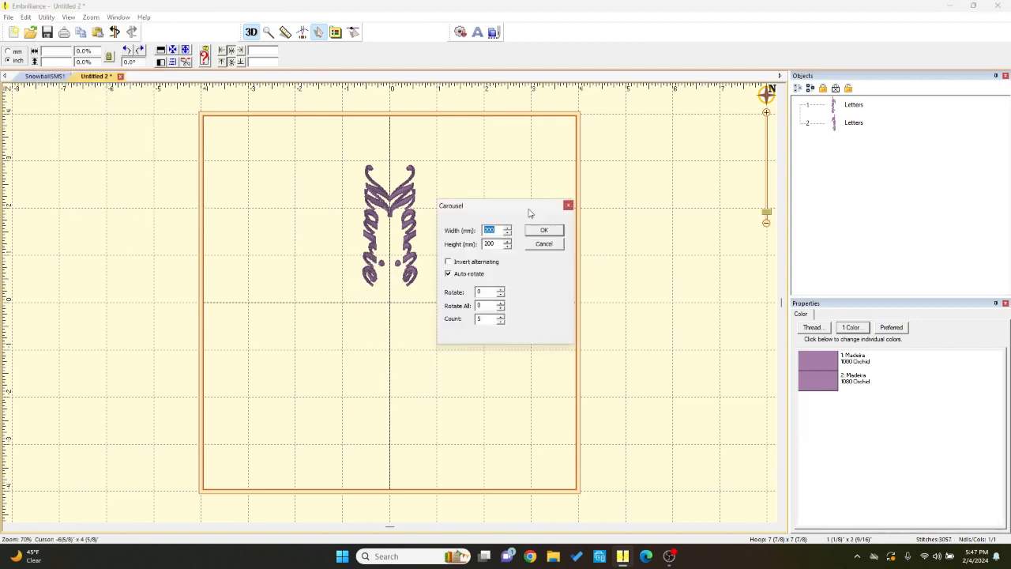
drag(499, 203, 663, 198)
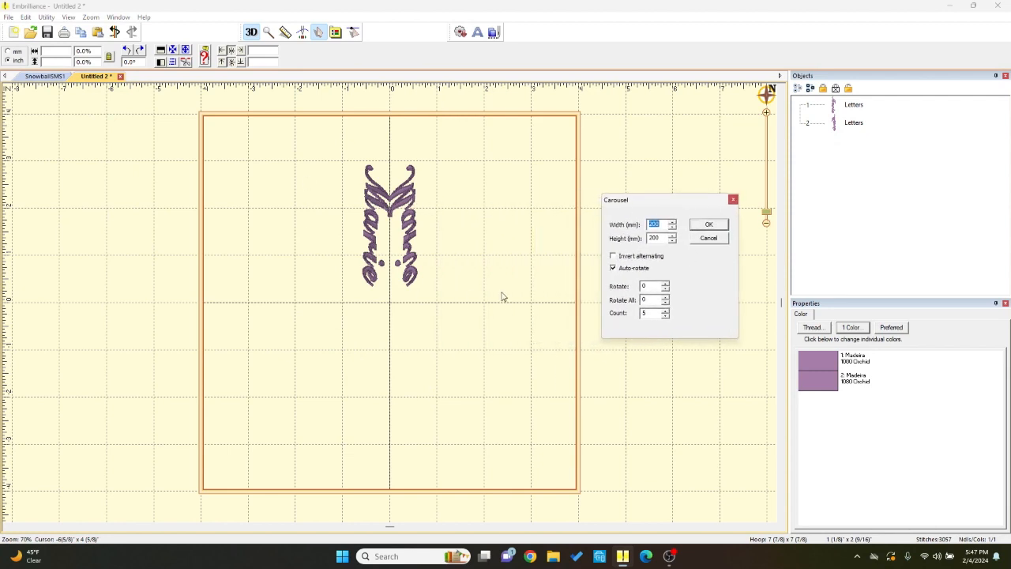
click(667, 314)
click(666, 311)
click(666, 311)
click(706, 242)
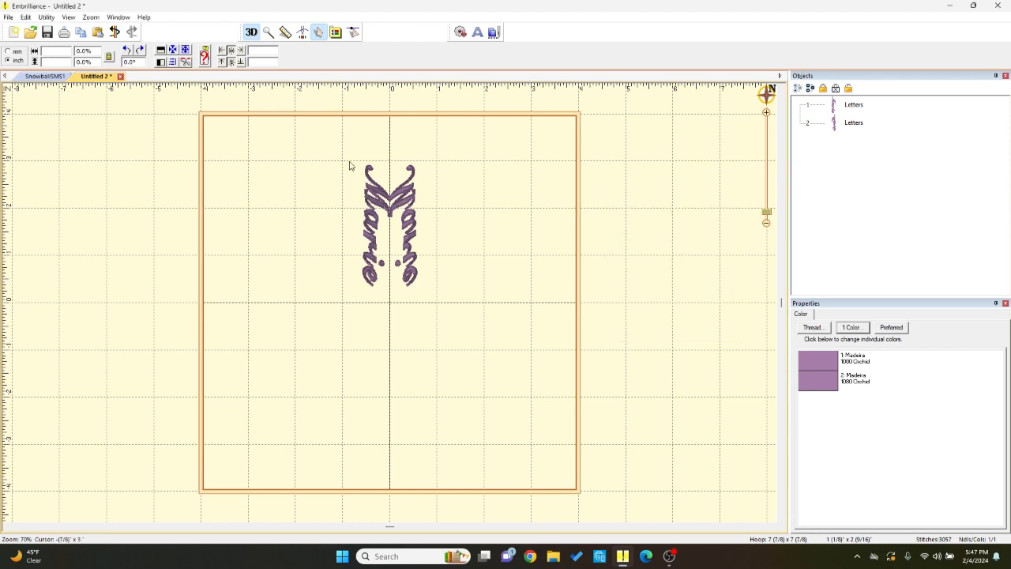
- Select the mirrored pair of names and repeat it in an auto-rotated carousel with a count of 6
drag(330, 154, 449, 311)
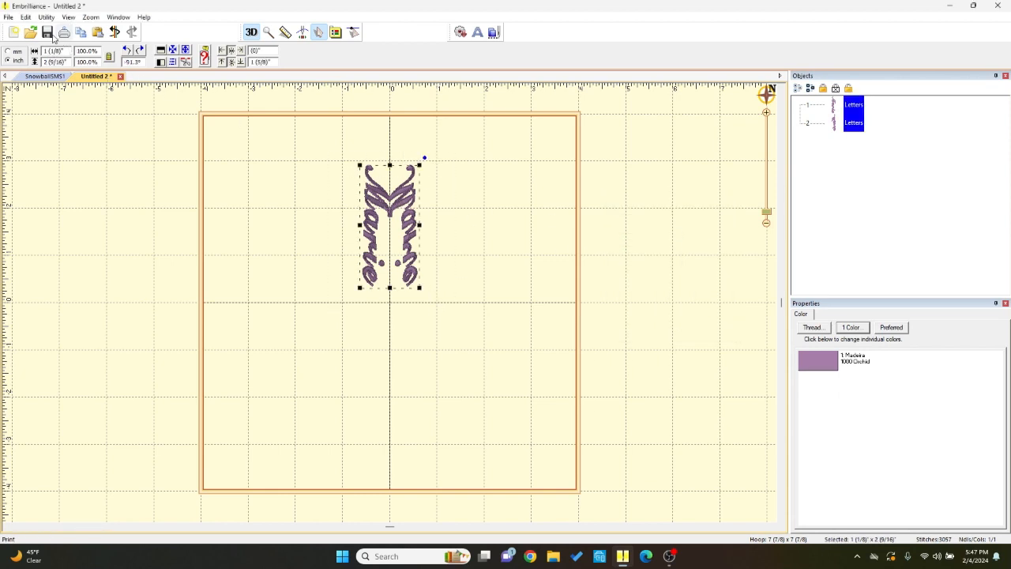
click(40, 18)
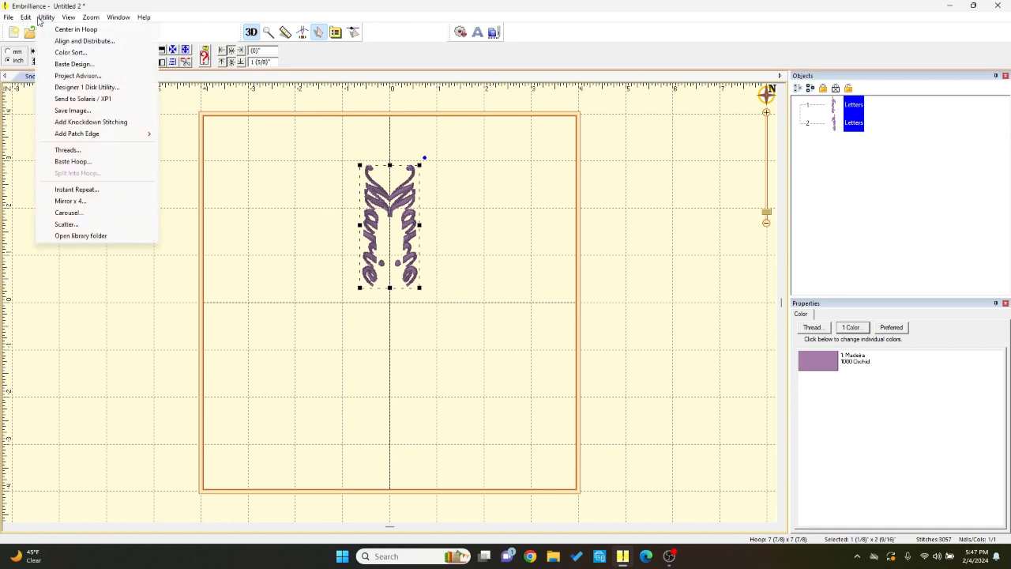
click(67, 213)
drag(491, 208, 664, 221)
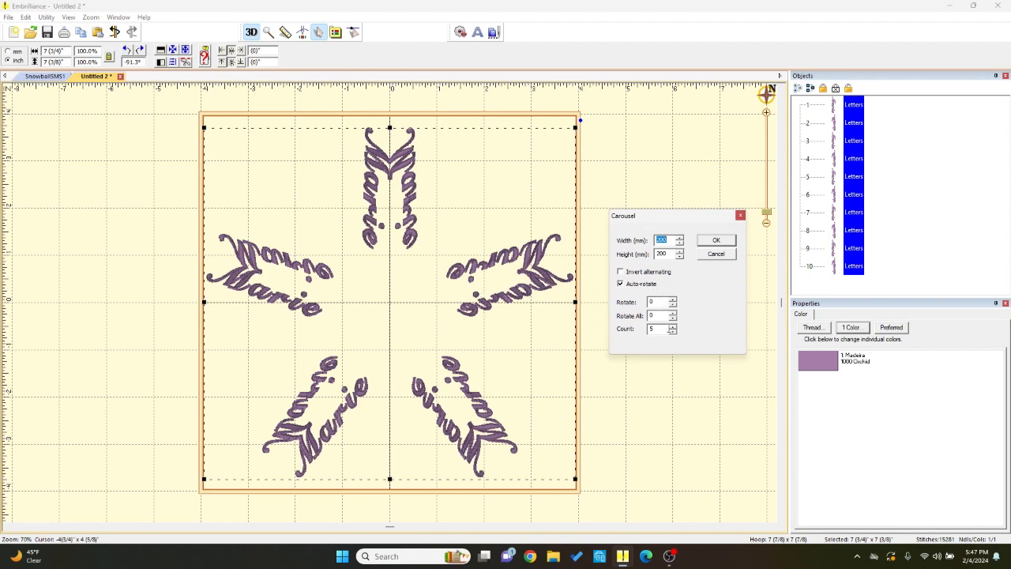
click(672, 326)
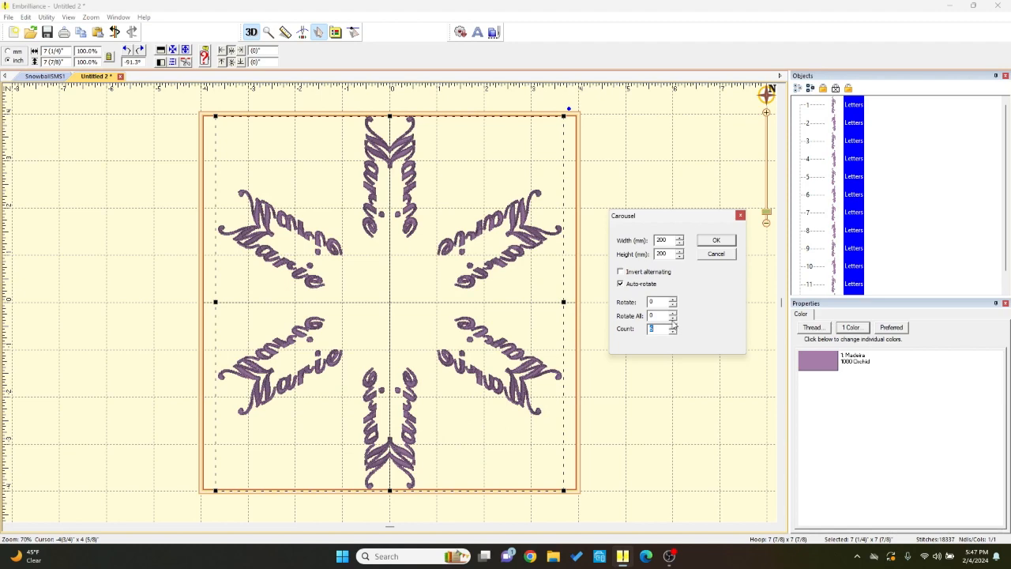
- Reduce the carousel width to 150 mm and lower its height to bring the six arms closer together
click(680, 244)
drag(680, 246, 677, 263)
click(678, 257)
click(678, 257)
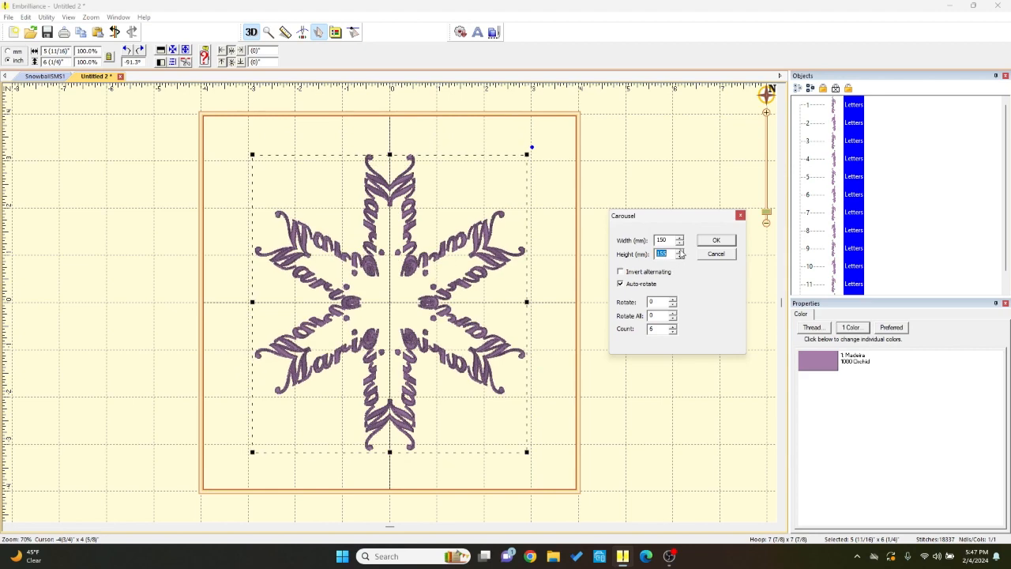
- Set the carousel height to 156 mm, widen the carousel slightly, and close its settings with the six-arm arrangement kept
click(680, 256)
click(680, 251)
drag(680, 240, 679, 241)
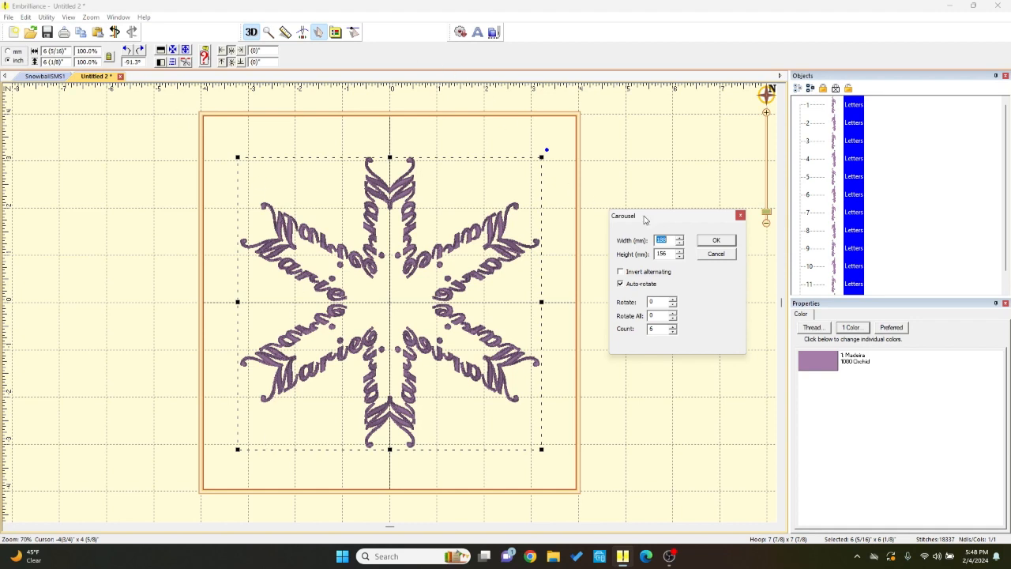
click(740, 217)
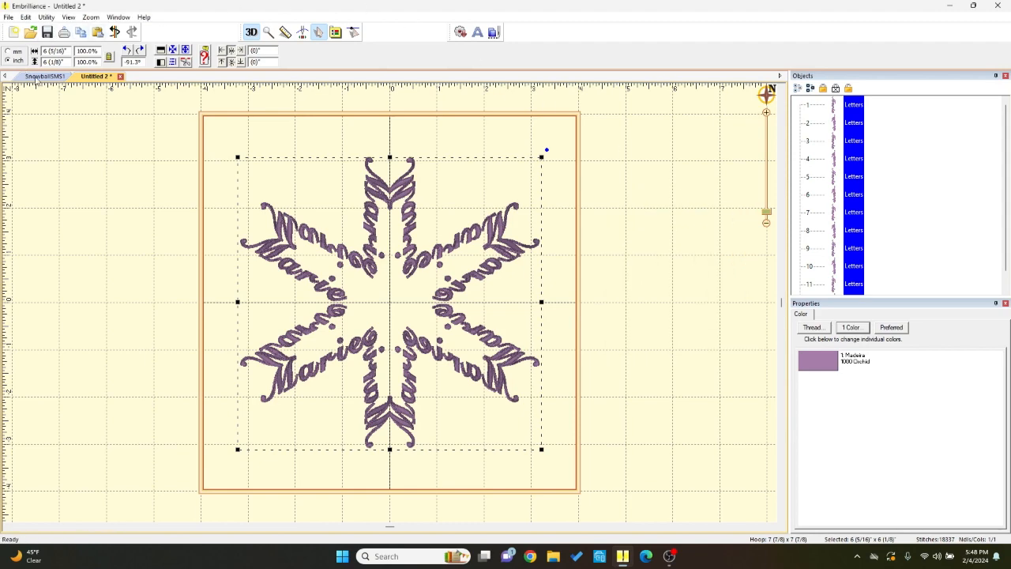
- In the SnowballSMS1 design, try to move a single name in the right-hand arm, and undo that change
click(36, 77)
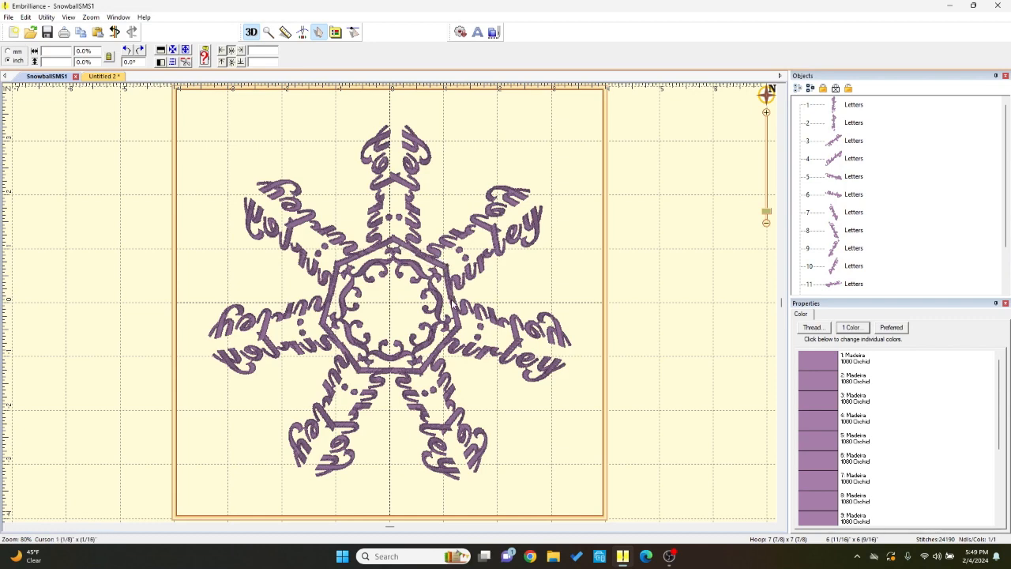
click(453, 304)
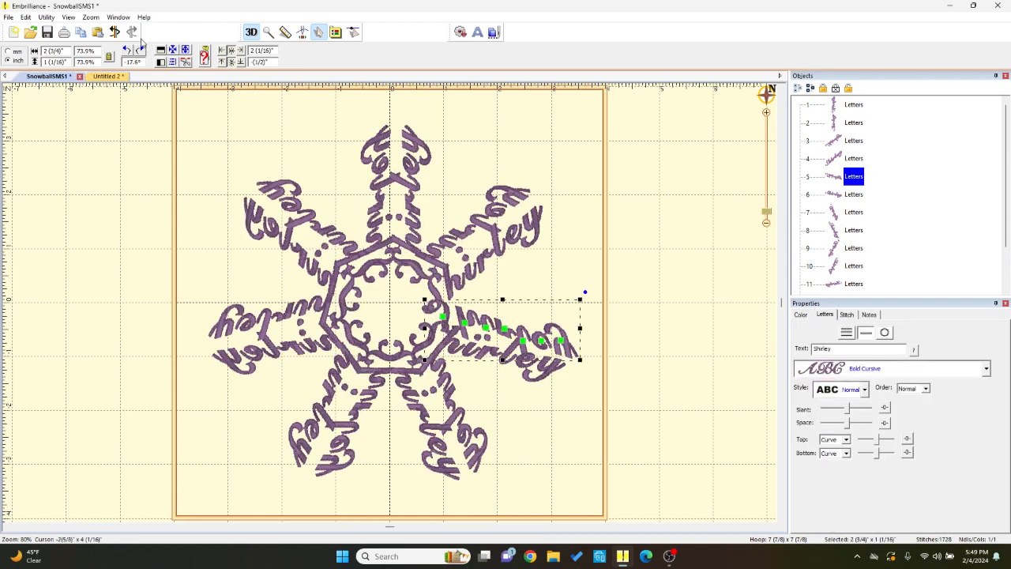
click(117, 32)
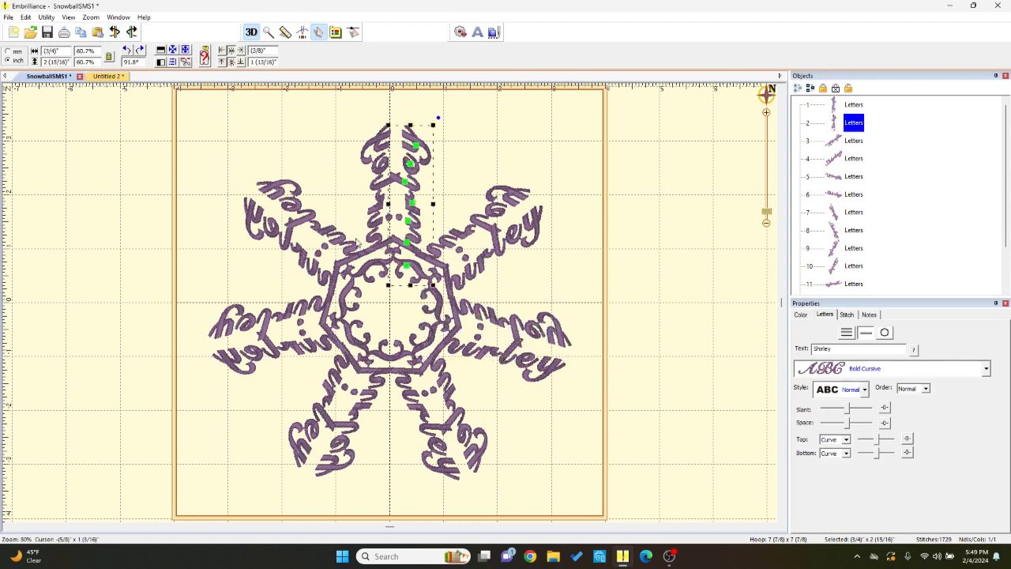
click(496, 128)
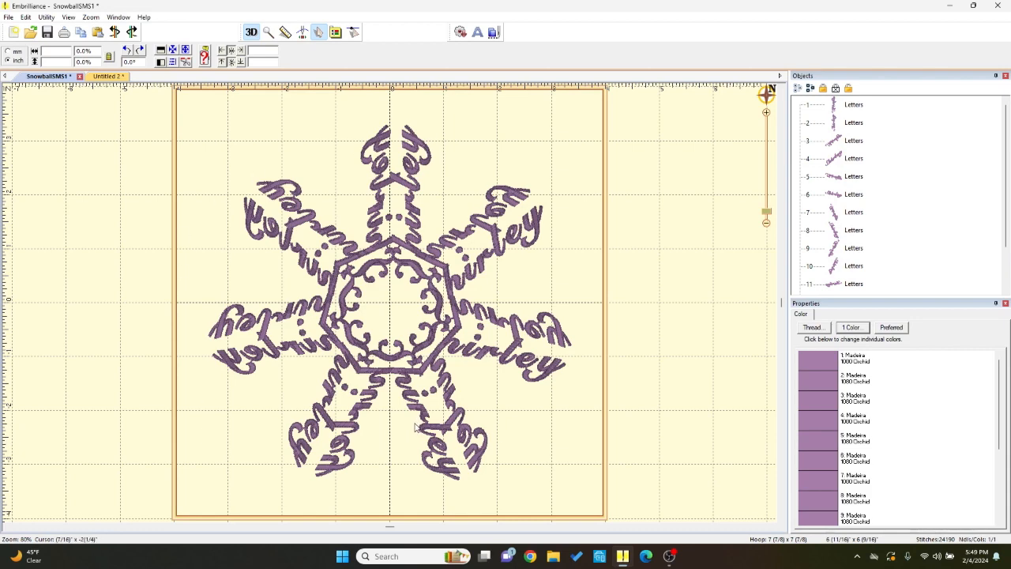
- Compare the new six-arm snowflake in Untitled 2 with the finished SnowballSMS1 design
click(101, 75)
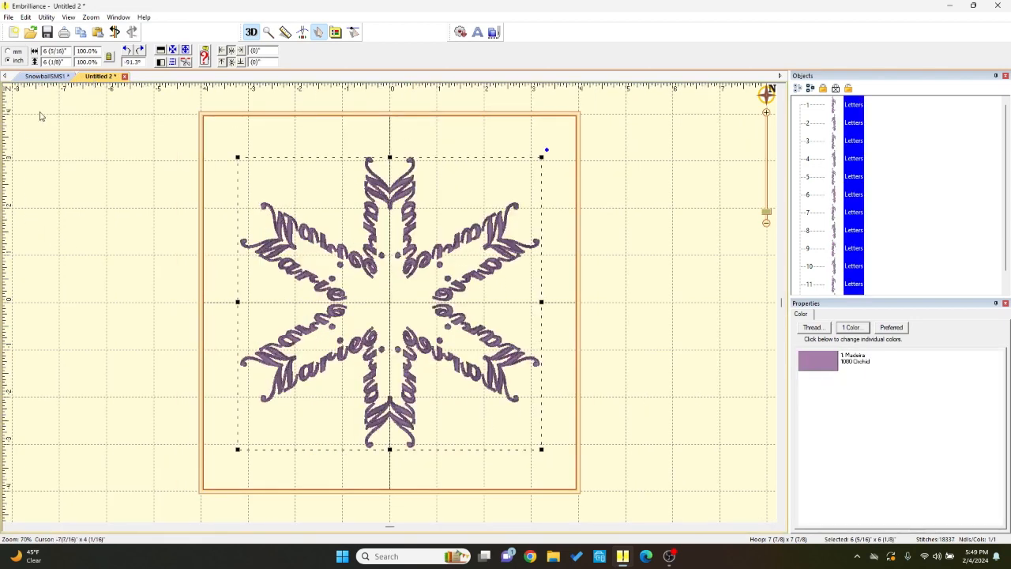
click(45, 77)
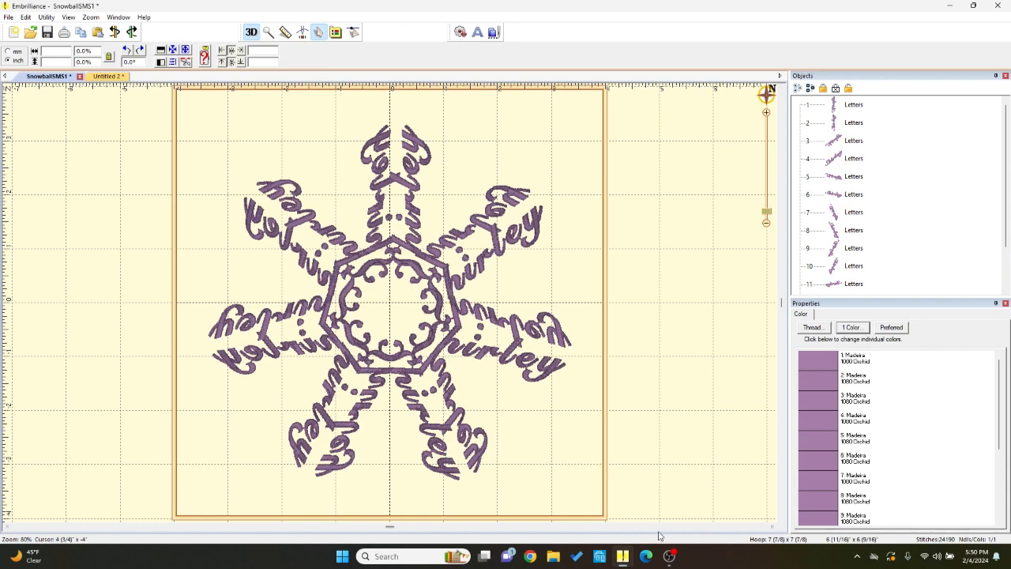
click(672, 556)
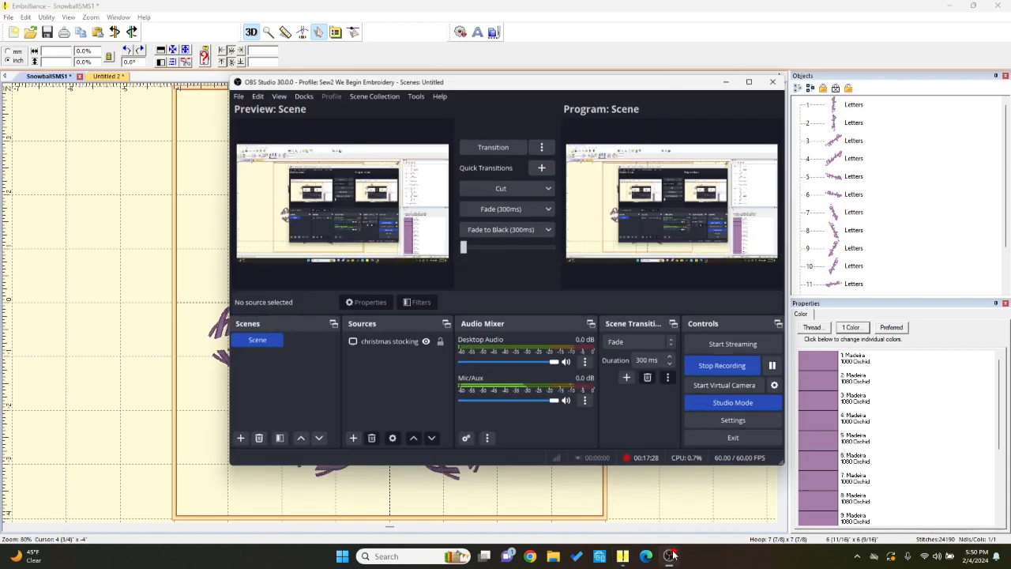